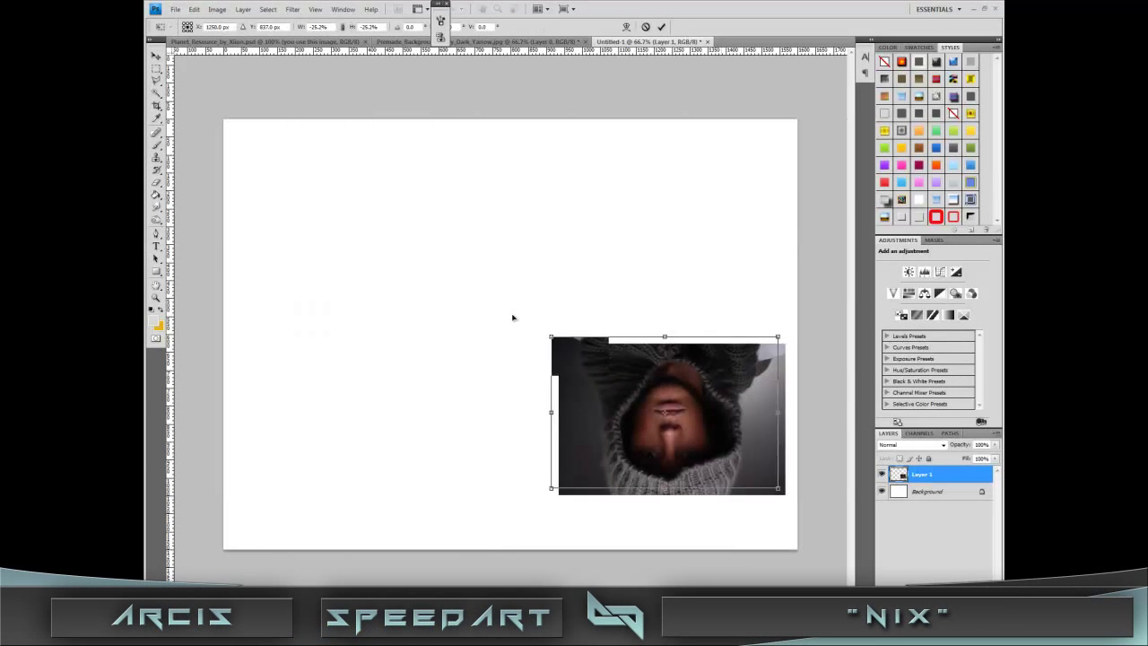
Step: Rotate the pasted hooded-man photo 180° and scale it up across the canvas
drag(695, 452, 491, 342)
right_click(491, 342)
click(538, 514)
drag(575, 230, 768, 177)
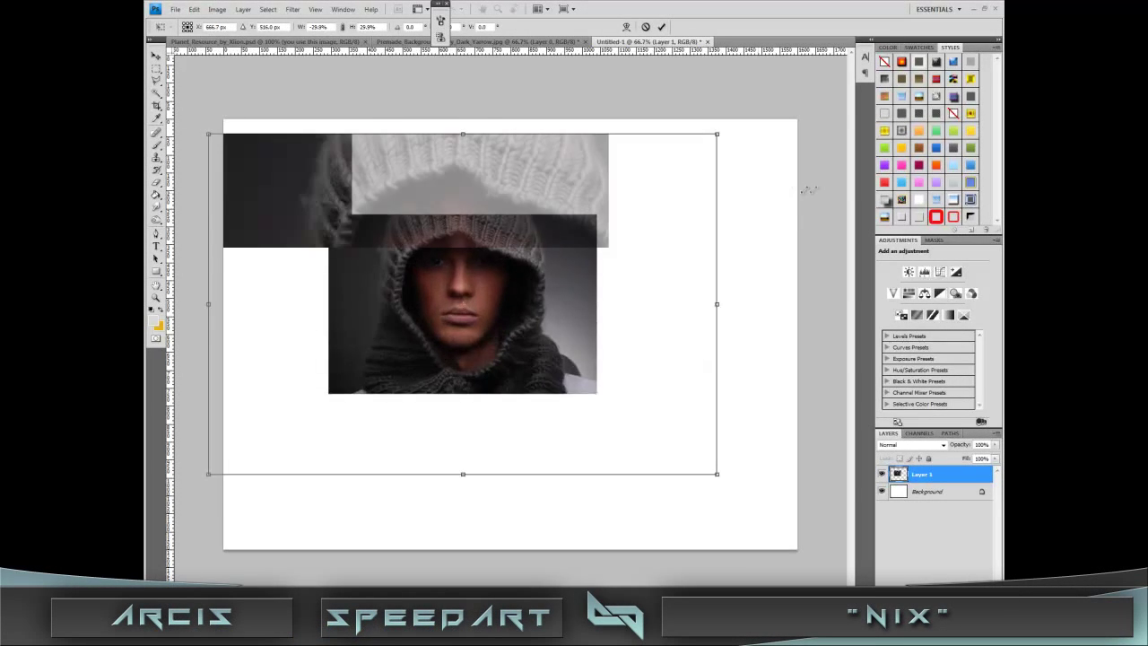
key(Return)
Step: Convert the background to Layer 0 and fill it with black
double_click(927, 491)
click(665, 204)
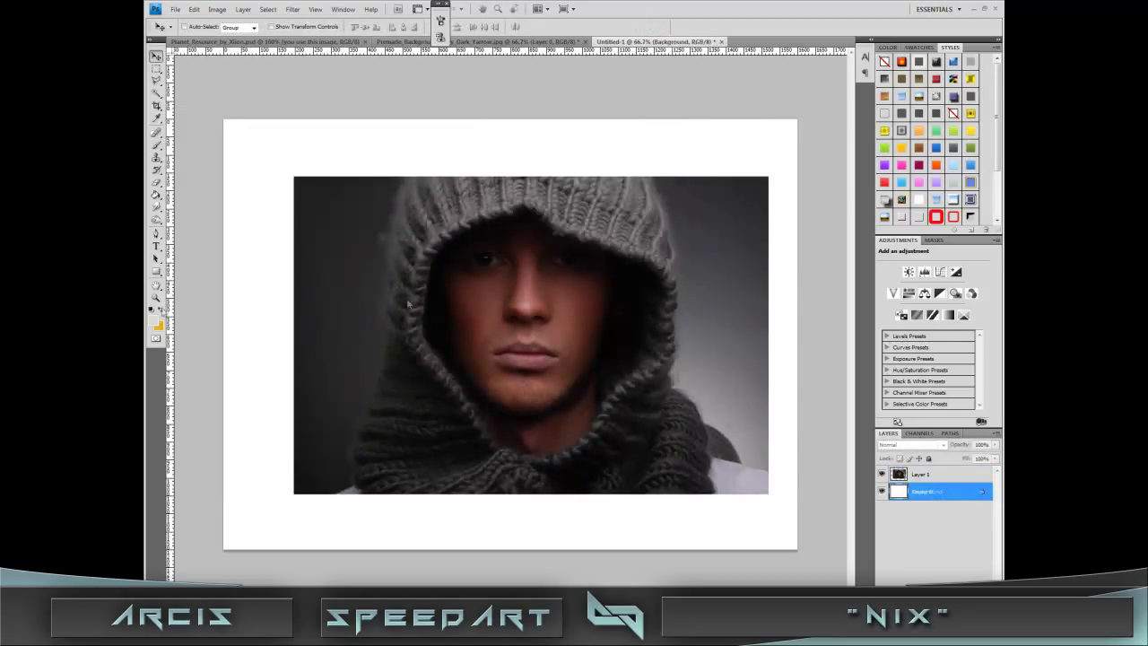
key(i)
click(153, 307)
click(993, 289)
key(alt+BackSpace)
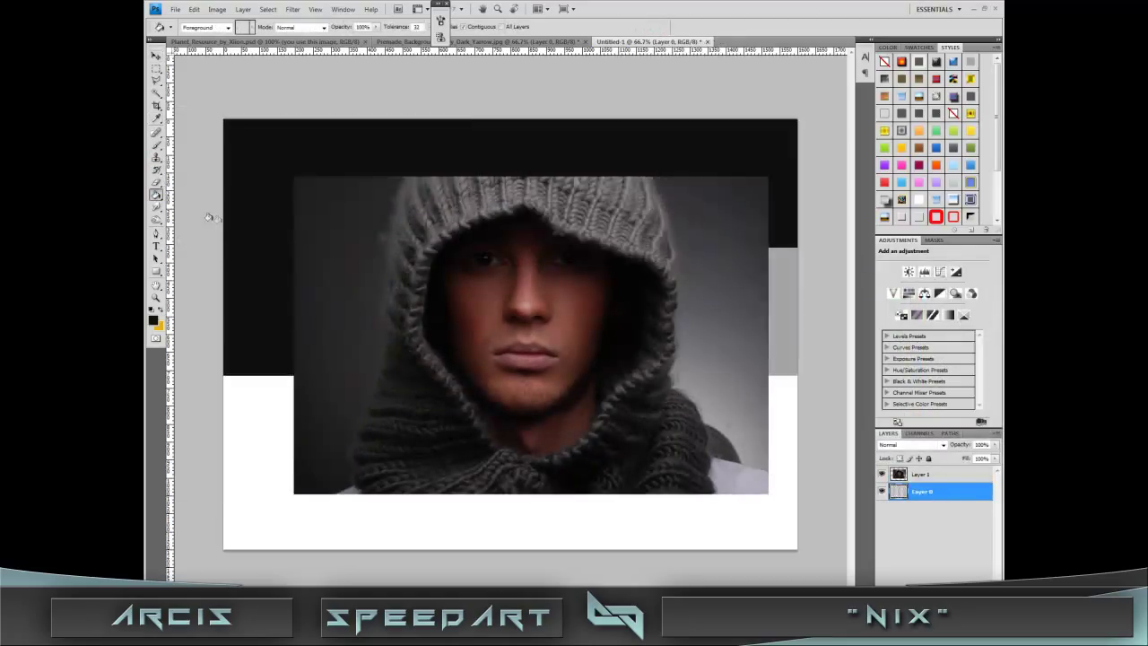
Step: Erase the photo's sides and top edge into the black, then enlarge the photo slightly
click(925, 474)
key(e)
mouse_move(321, 179)
mouse_down()
mouse_move(308, 430)
mouse_move(308, 179)
mouse_move(377, 161)
mouse_up()
mouse_move(769, 230)
mouse_down()
mouse_move(812, 463)
mouse_move(333, 525)
mouse_move(269, 431)
mouse_up()
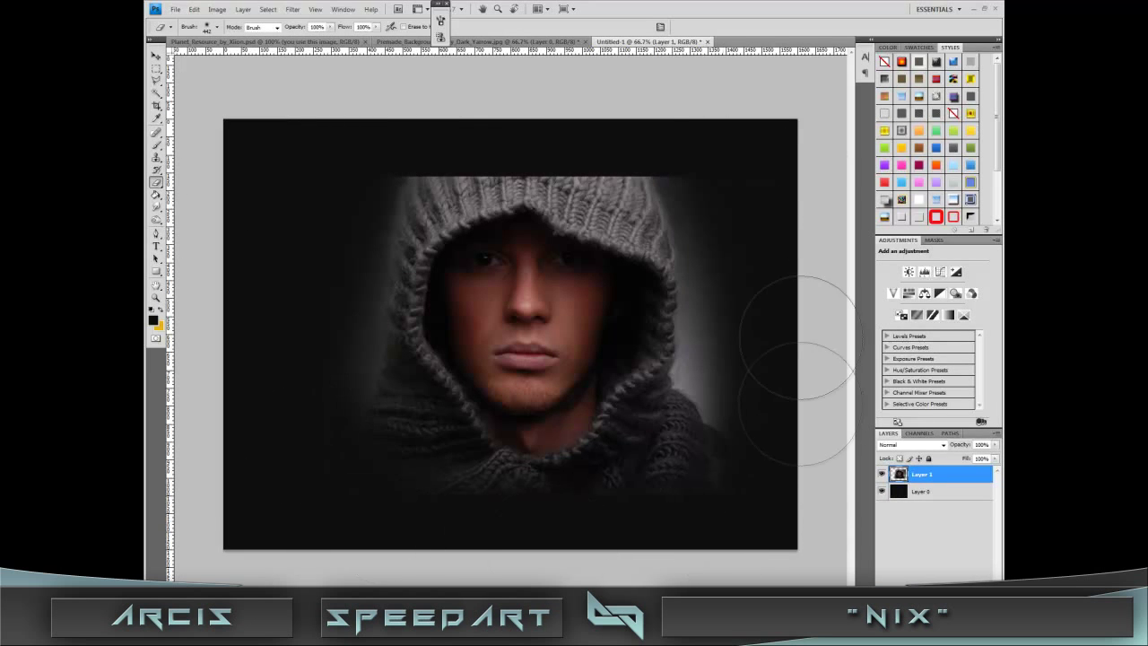
drag(673, 134, 315, 216)
key(ctrl+t)
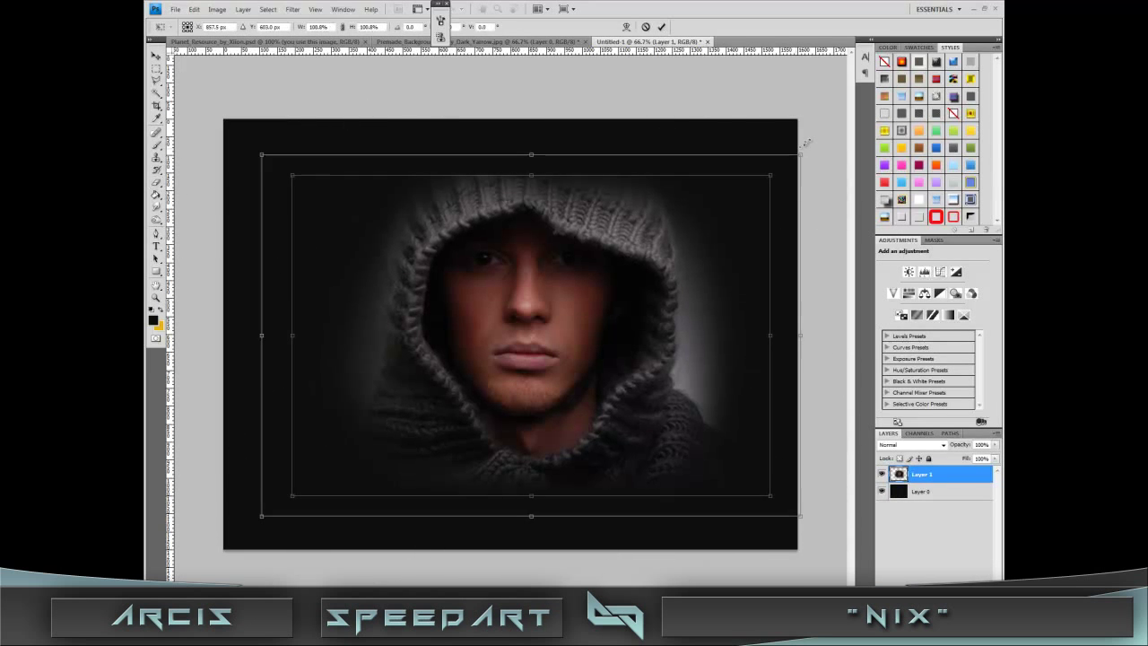
drag(274, 174, 249, 146)
key(Return)
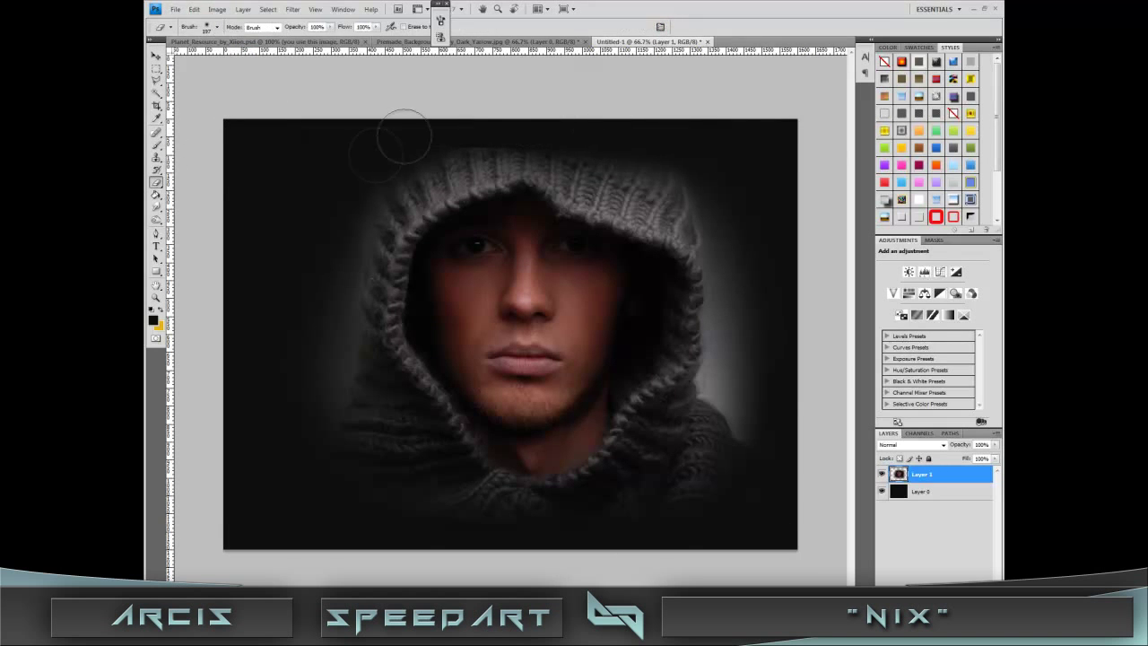
Step: Desaturate the photo and add a teal Photo Filter adjustment layer
click(218, 9)
click(358, 225)
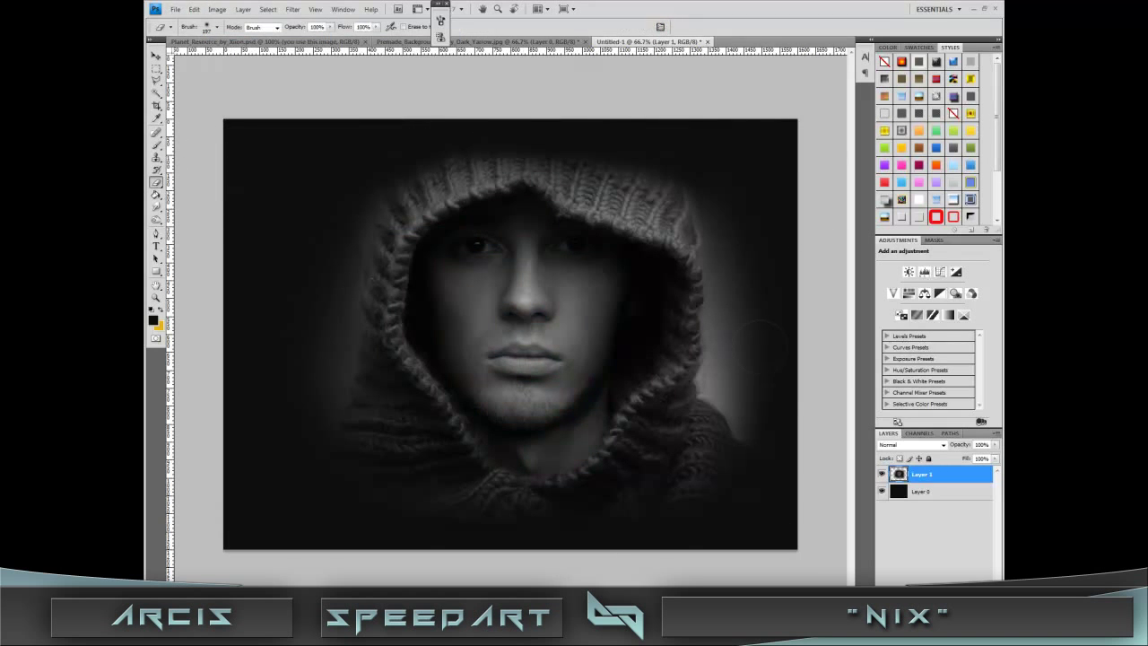
click(956, 292)
click(917, 296)
click(865, 369)
key(Return)
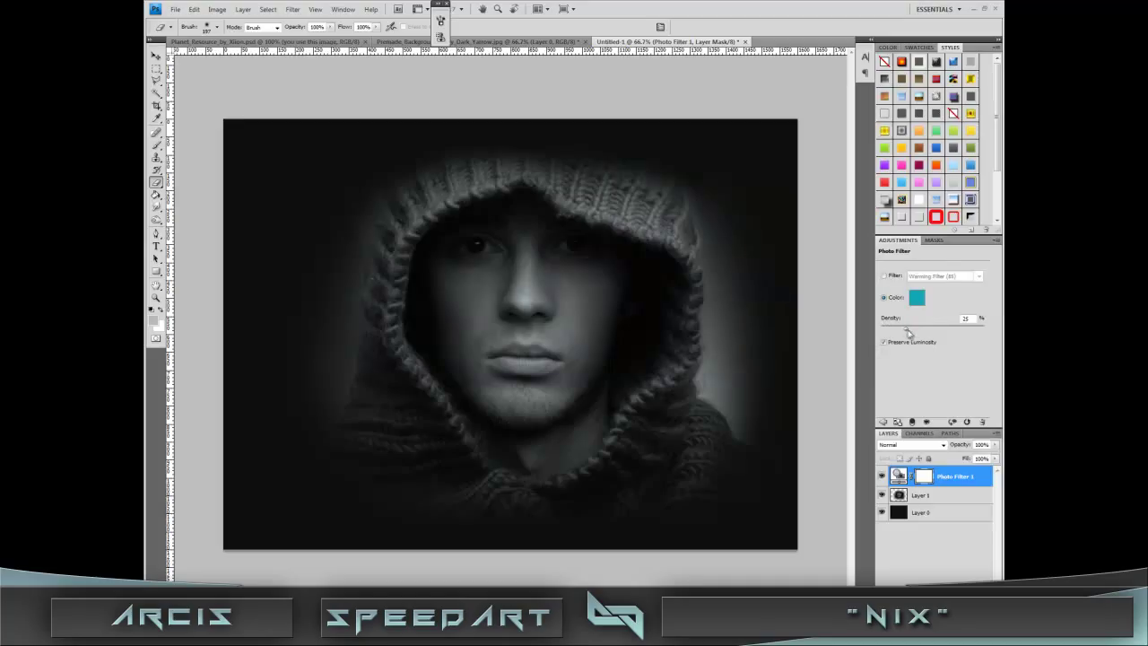
Step: Create a new eye-glow layer with a soft brush and light blue foreground colour
click(920, 495)
key(ctrl+shift+alt+n)
key(b)
click(217, 26)
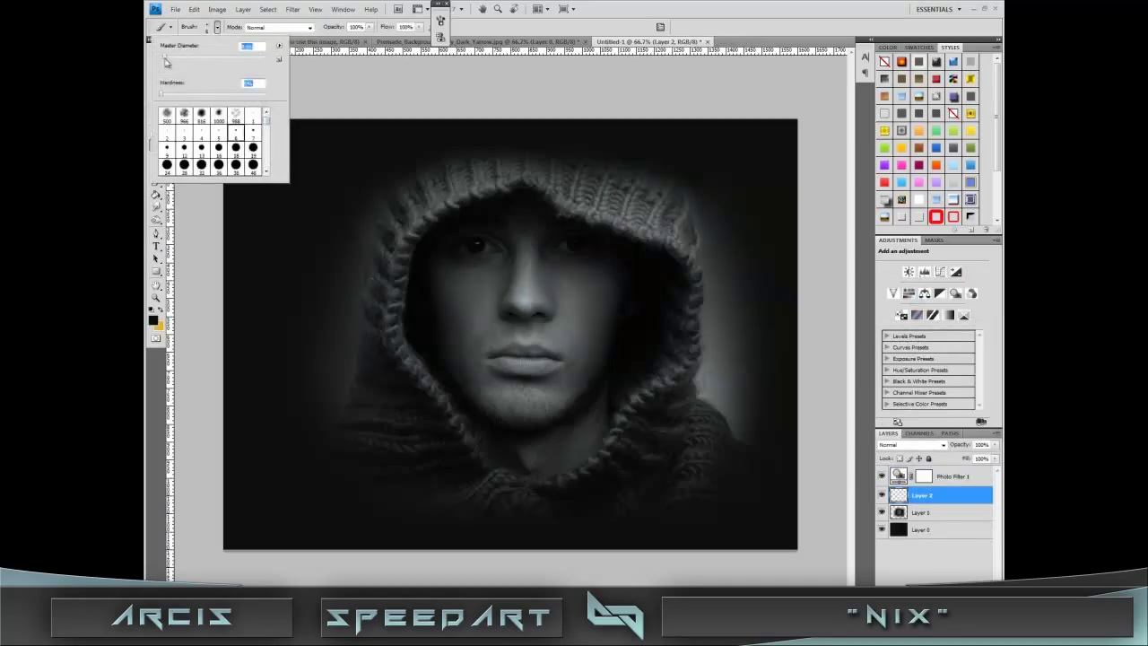
click(153, 318)
click(790, 310)
key(Return)
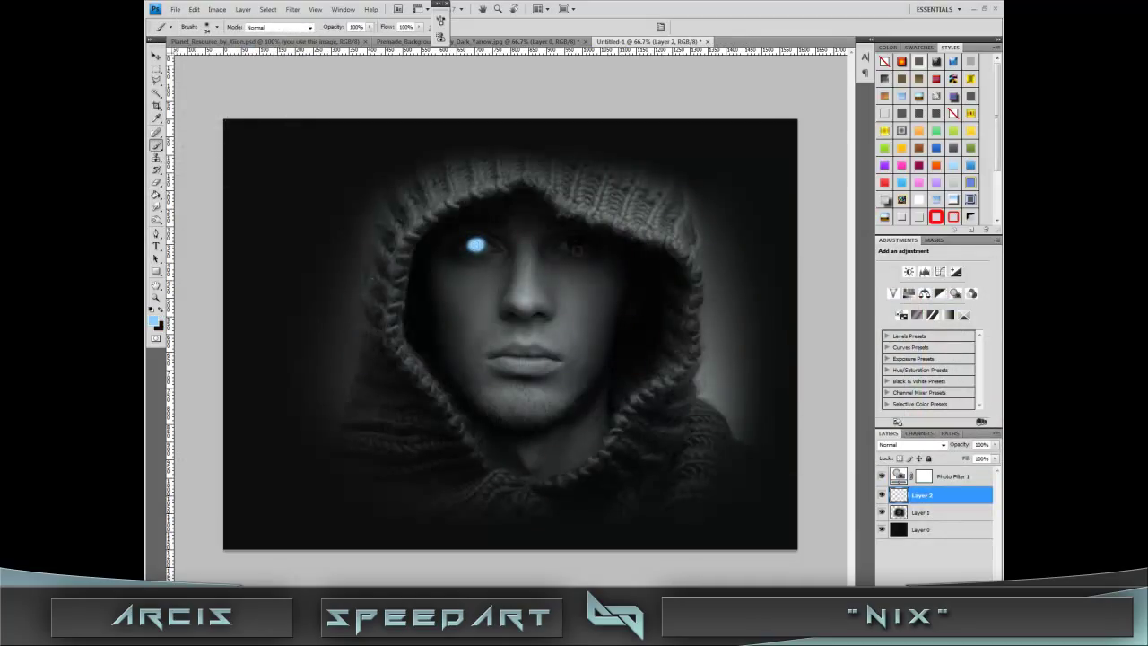
Step: Set the eye-glow layer to Linear Dodge (Add), work on Layer 1, then revise the blend mode
click(912, 444)
click(911, 304)
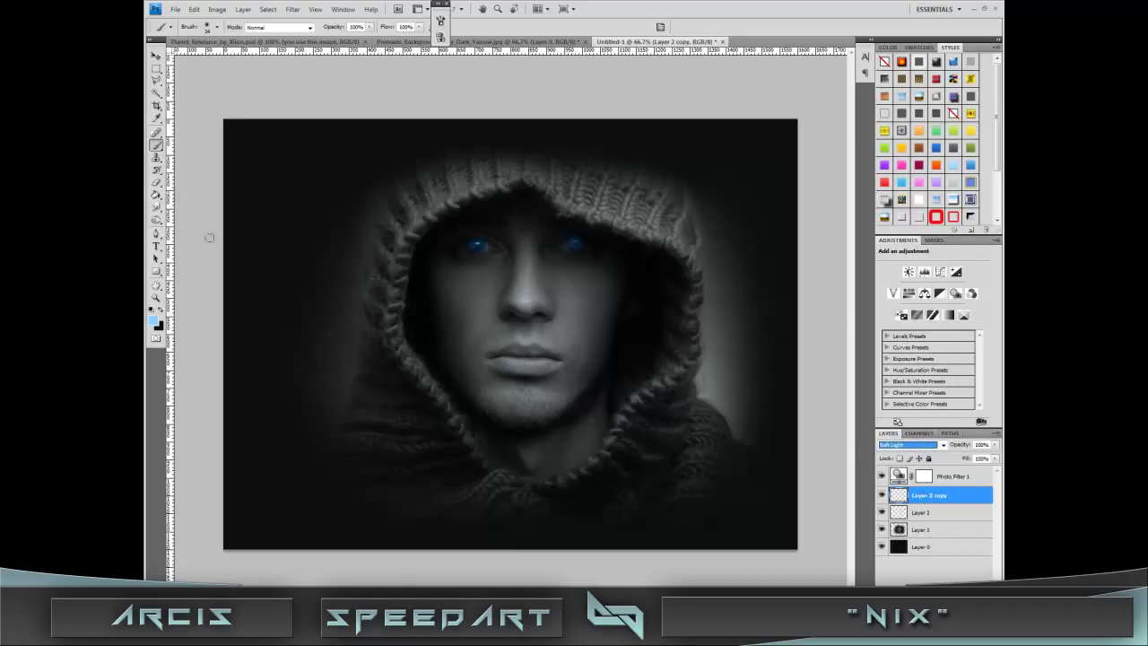
click(926, 530)
key(m)
click(194, 9)
click(208, 41)
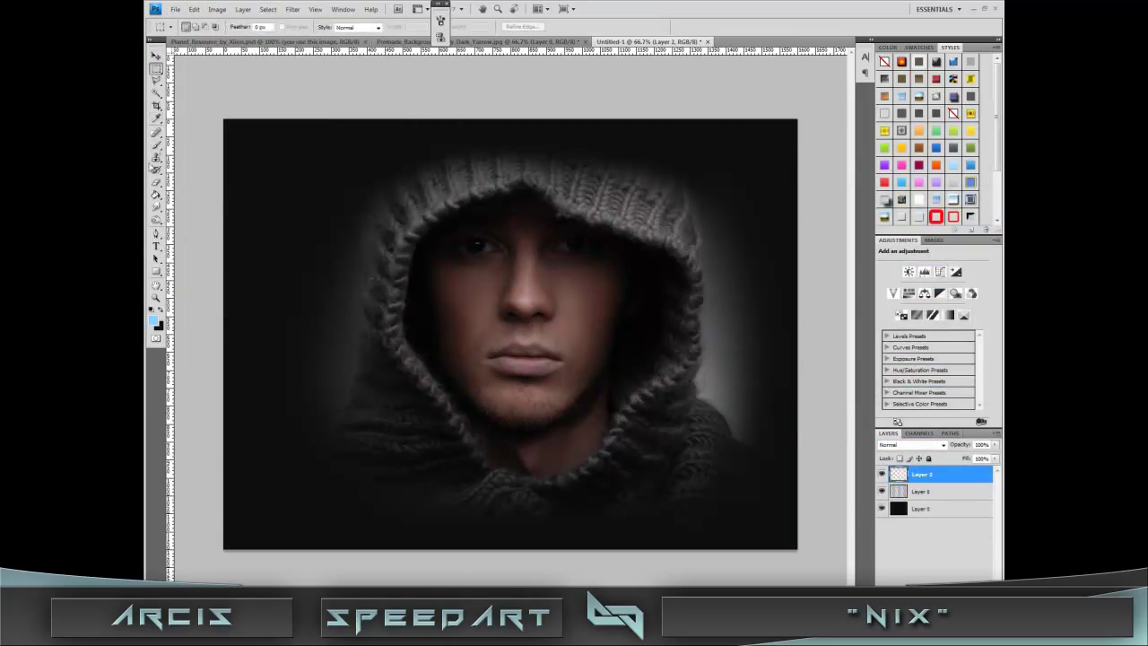
click(912, 444)
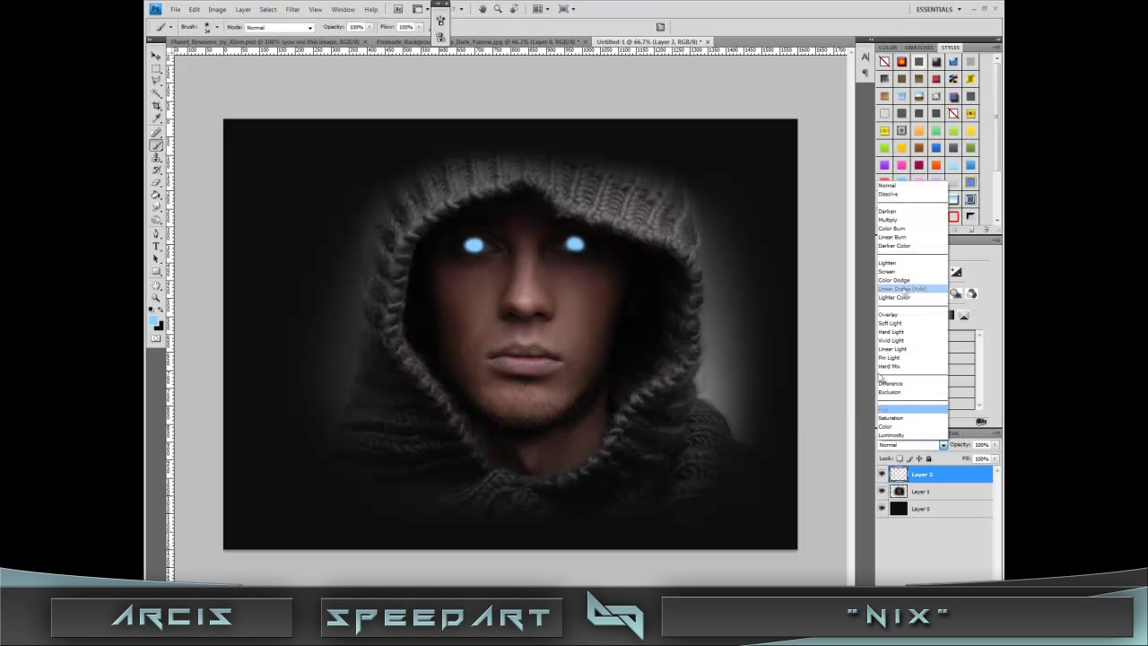
click(910, 319)
key(v)
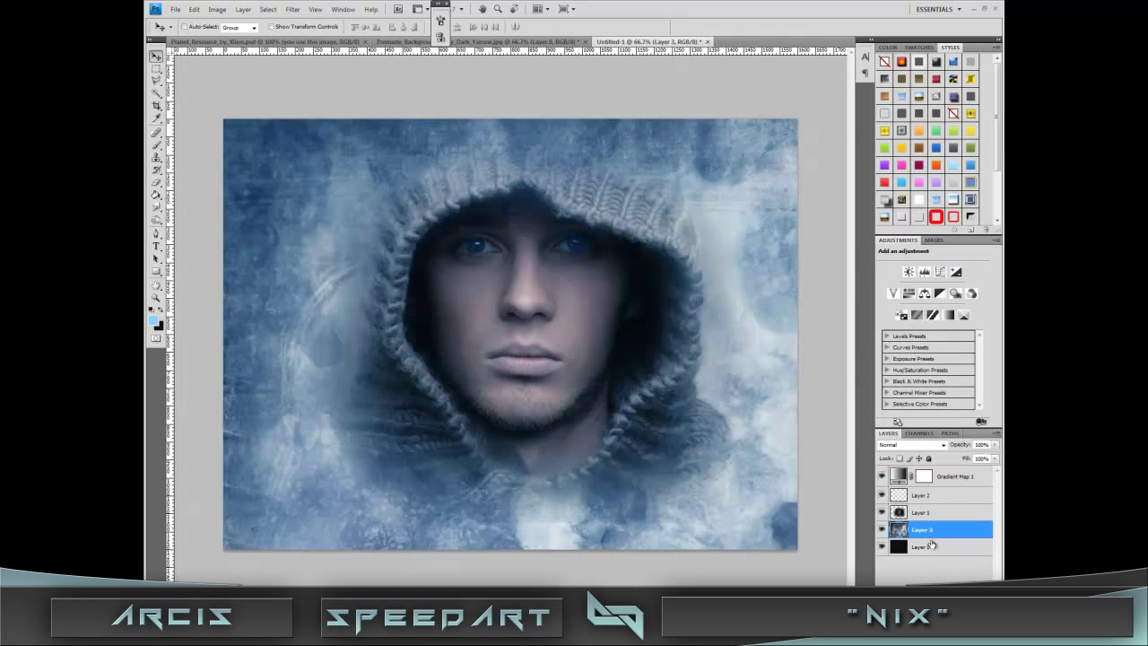
Step: Apply a Zoom Radial Blur to the texture layer twice
click(293, 8)
click(426, 179)
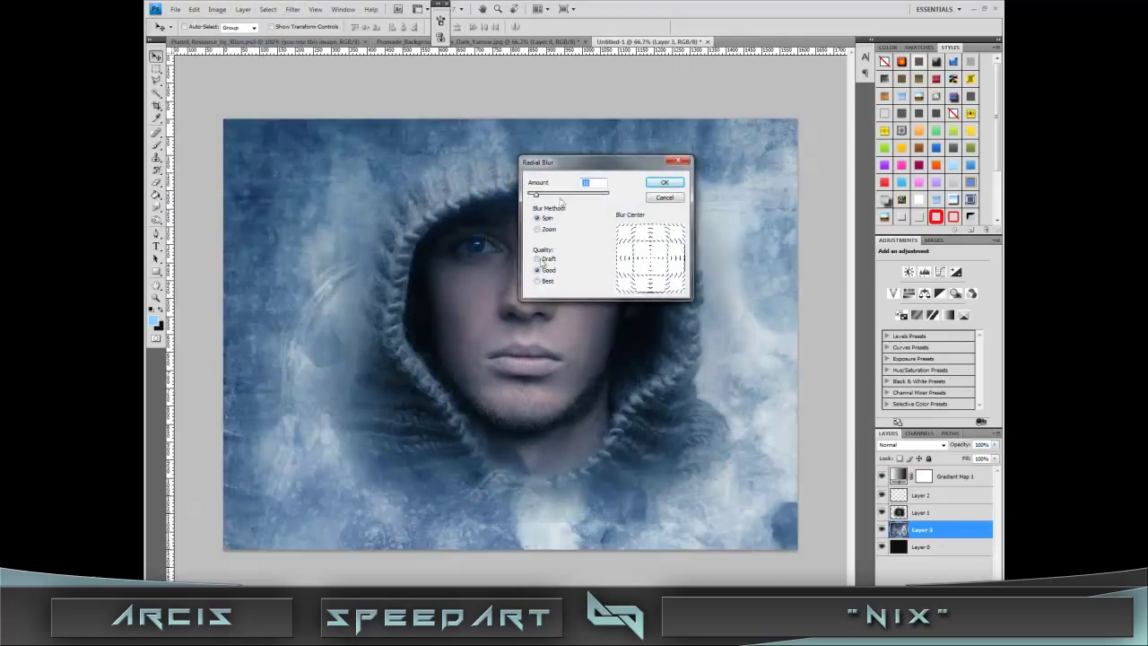
text(14)
click(538, 229)
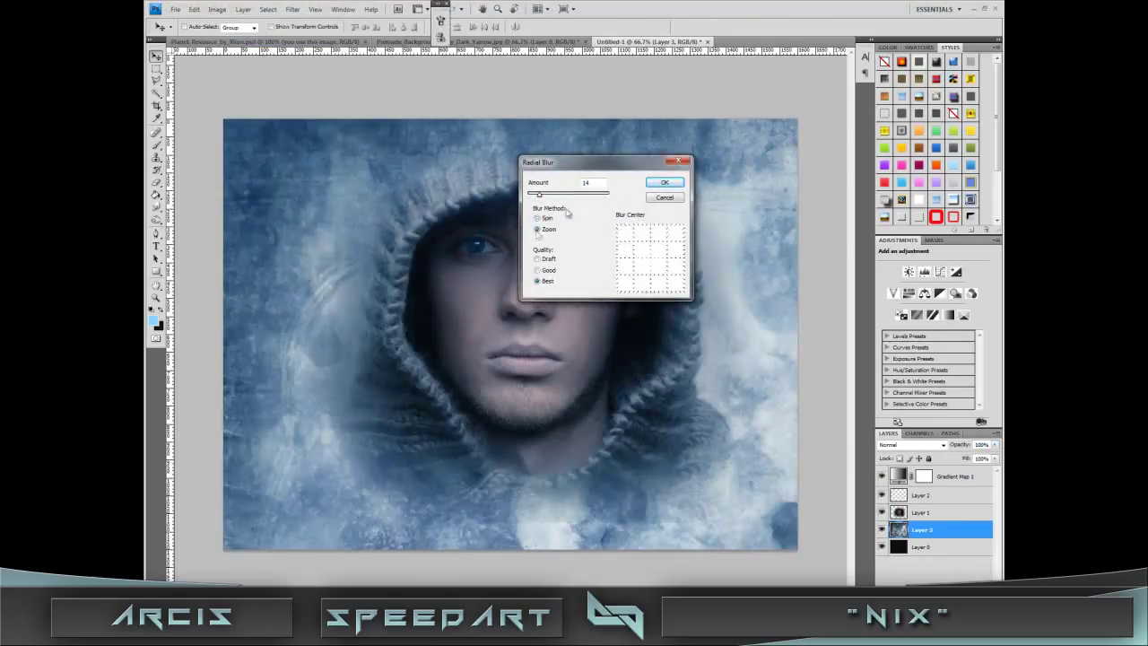
key(Return)
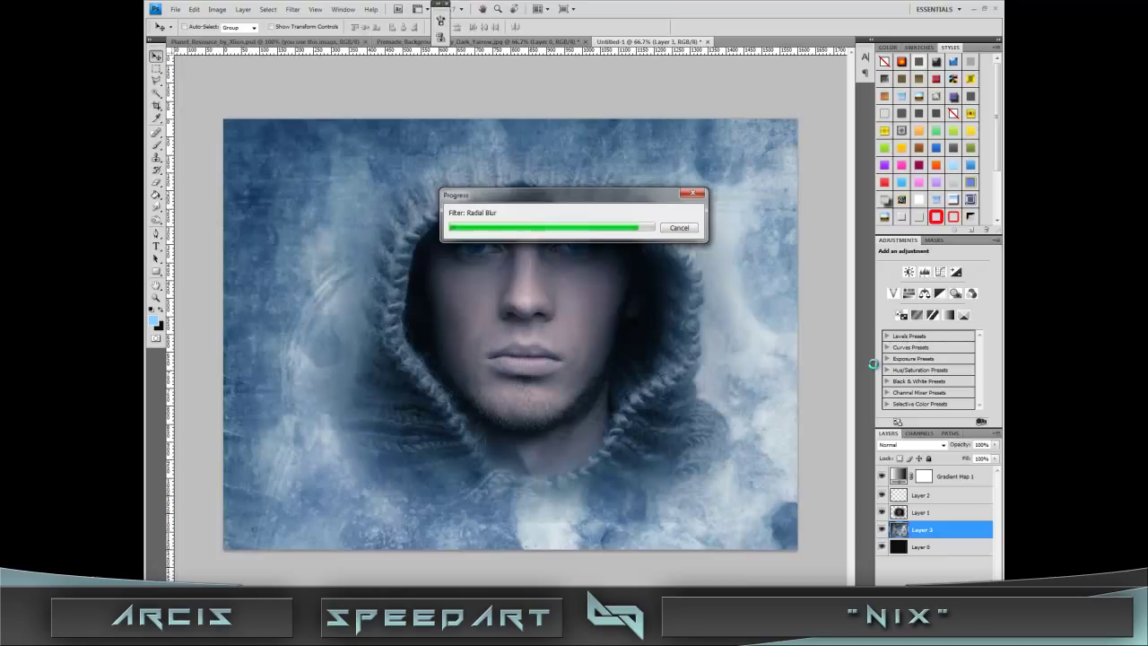
click(293, 9)
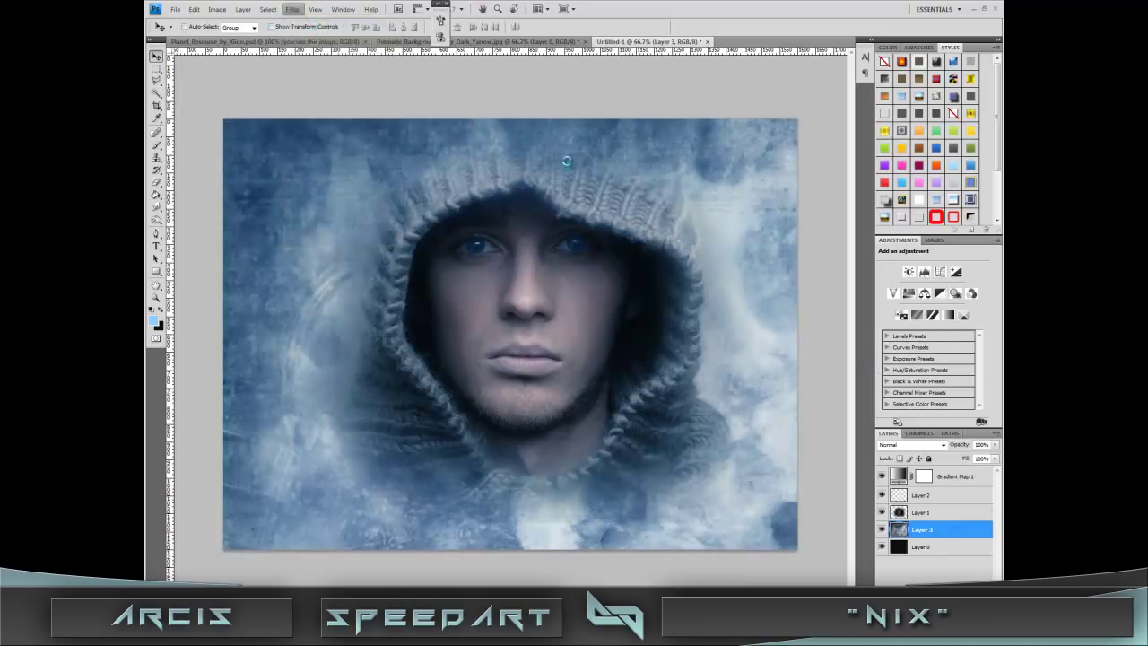
click(427, 180)
click(640, 197)
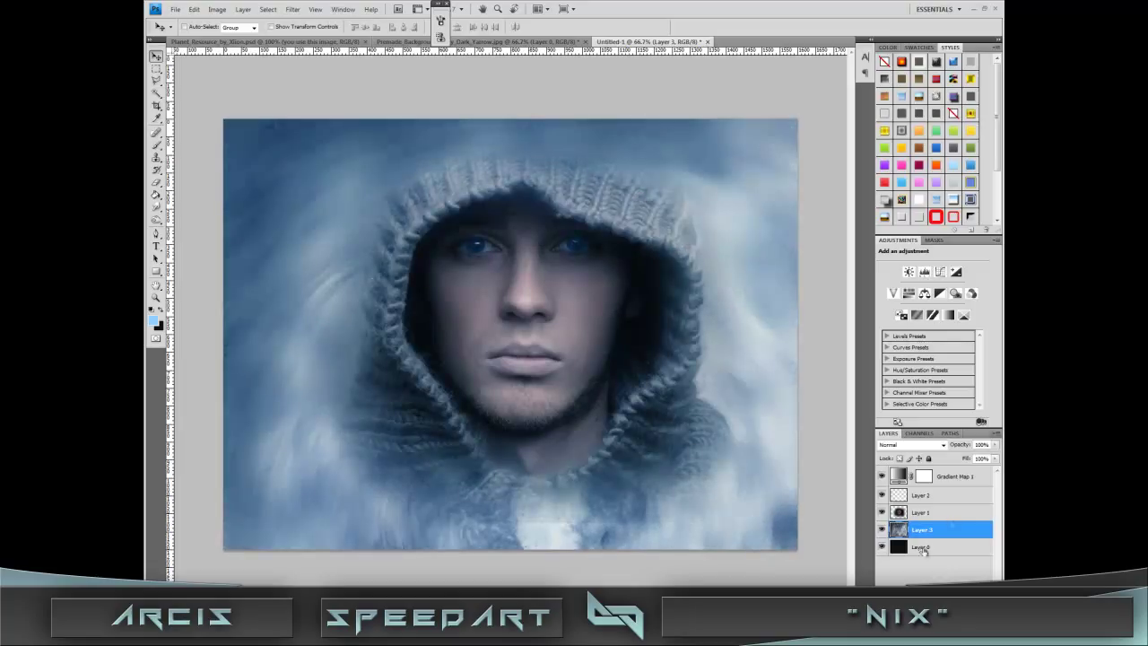
Step: Duplicate the blurred texture at 62% opacity and add an Underwater Photo Filter
drag(924, 551, 947, 549)
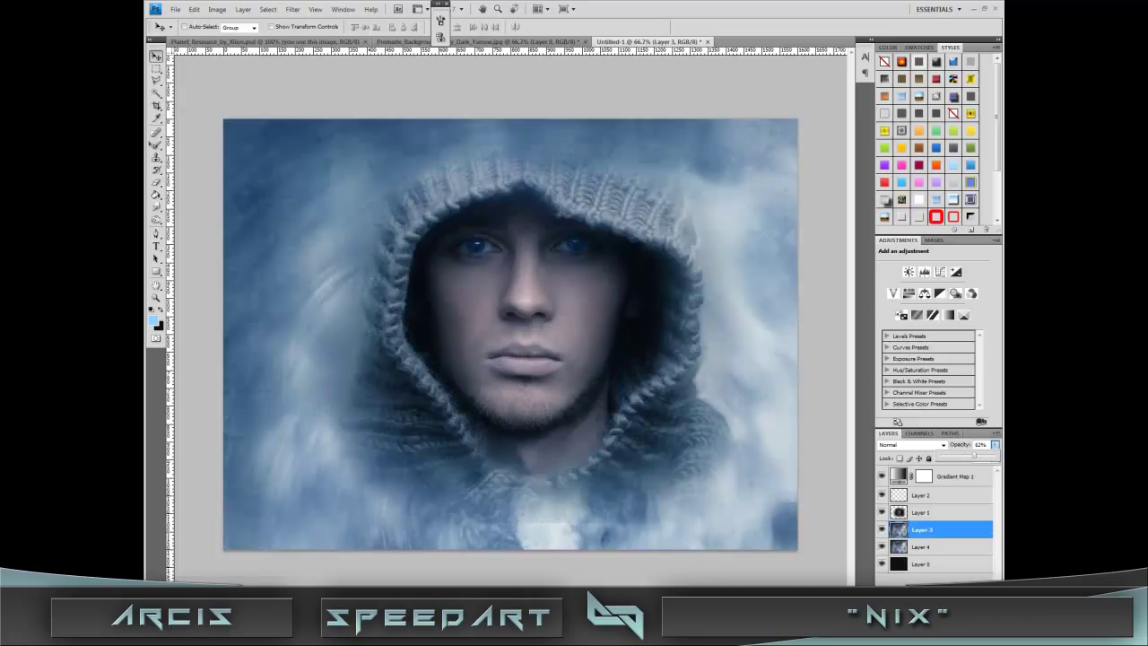
key(Return)
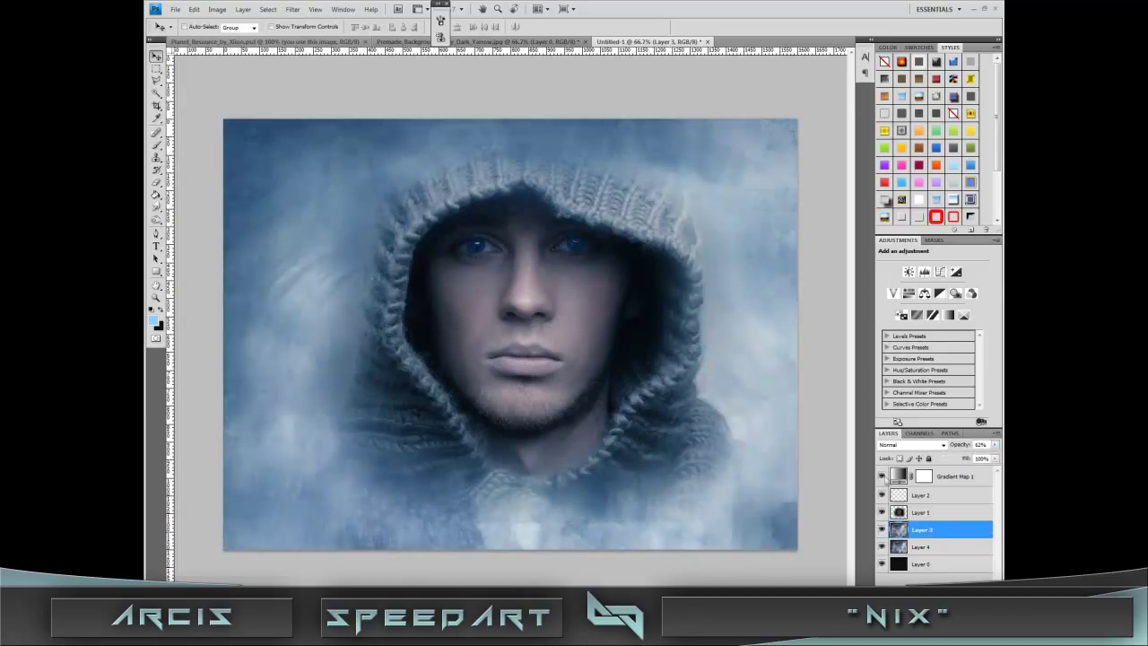
click(956, 293)
click(942, 276)
click(930, 453)
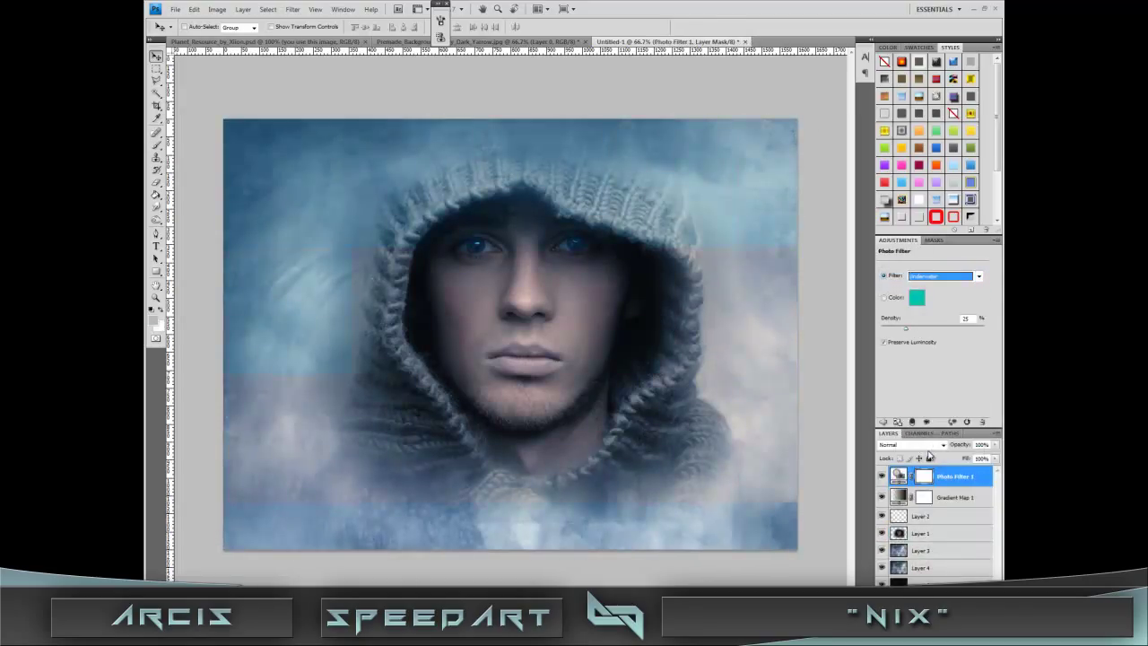
Step: Switch the Photo Filter to Cooling Filter (82) with a darker blue at density 40
click(942, 275)
click(933, 321)
click(917, 297)
key(Return)
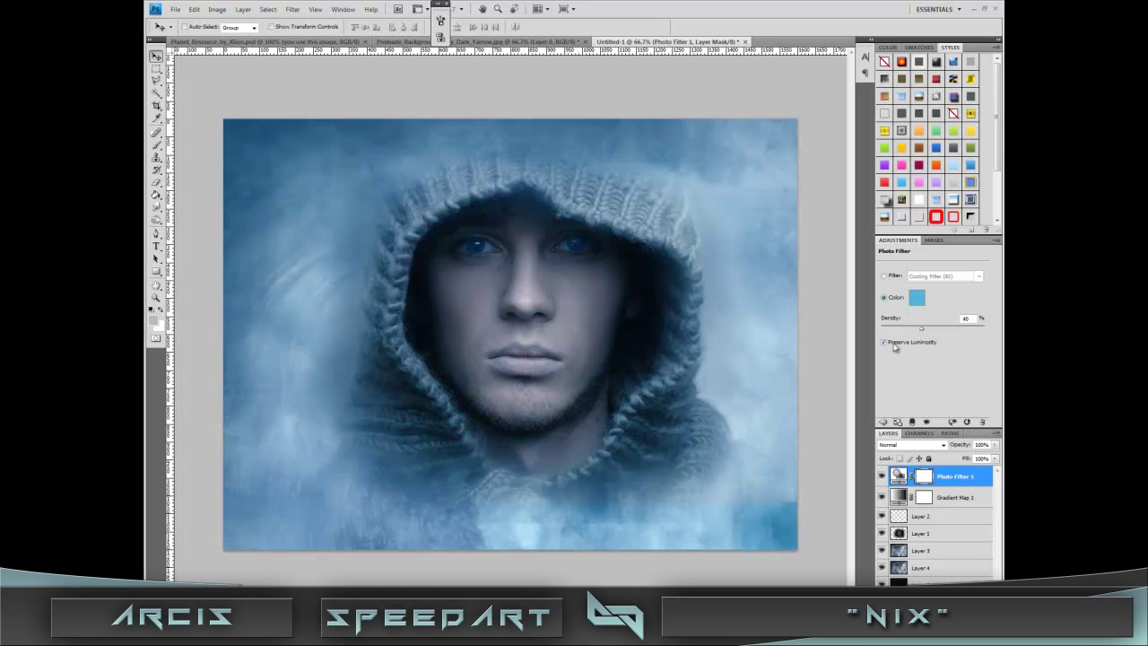
Step: Enable a cyan Outer Glow in Layer 2's layer style
click(942, 516)
double_click(969, 516)
click(587, 229)
click(678, 232)
click(801, 296)
key(Return)
click(725, 197)
Step: Add a pale yellow (ffffbe) Inner Glow to Layer 2 and apply the glow styles
click(585, 240)
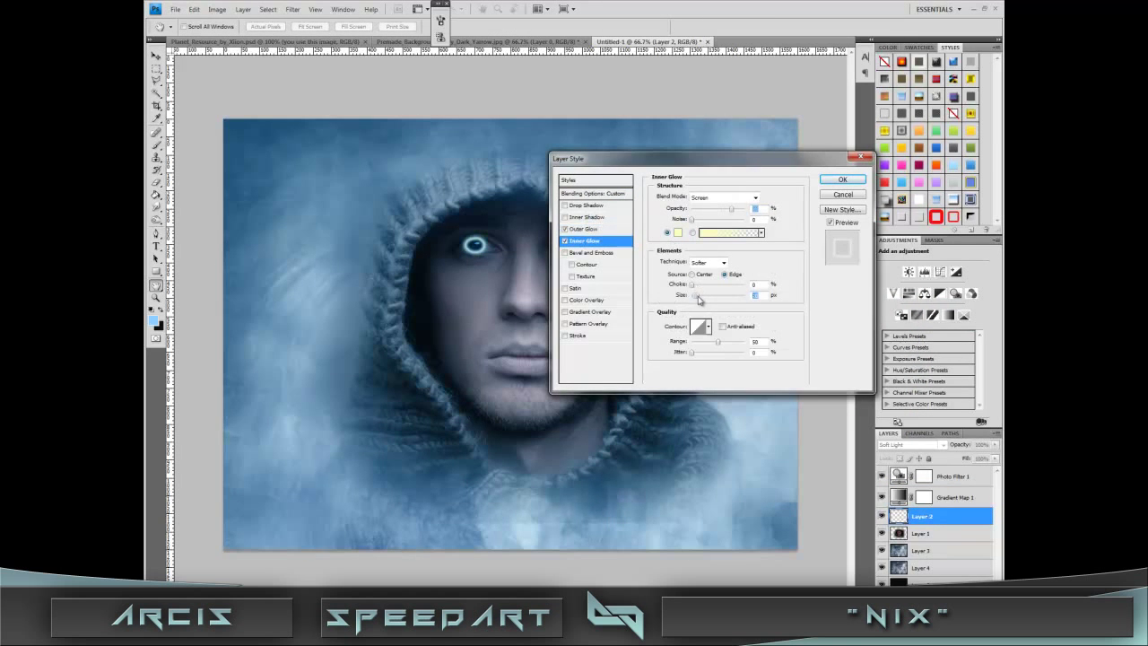
click(679, 232)
key(Return)
click(842, 179)
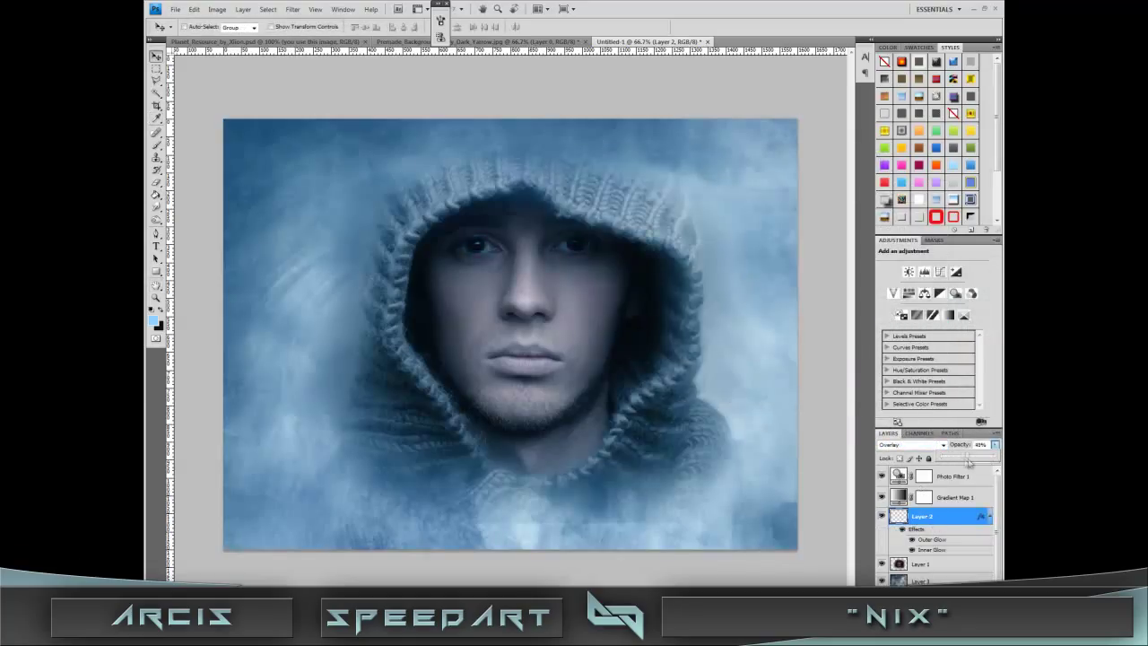
double_click(969, 516)
click(842, 179)
key(b)
click(208, 27)
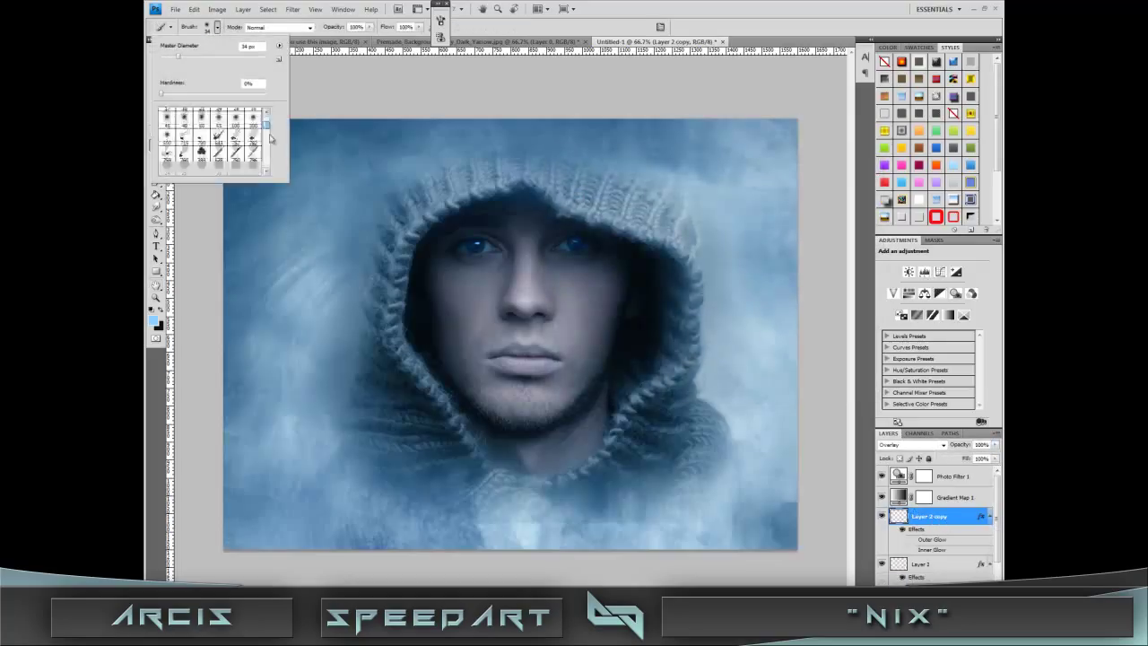
Step: Paint a blue streak beside the top of the hood on a new layer, then undo it
click(179, 135)
key(ctrl+shift+alt+n)
drag(619, 289, 714, 286)
key(ctrl+z)
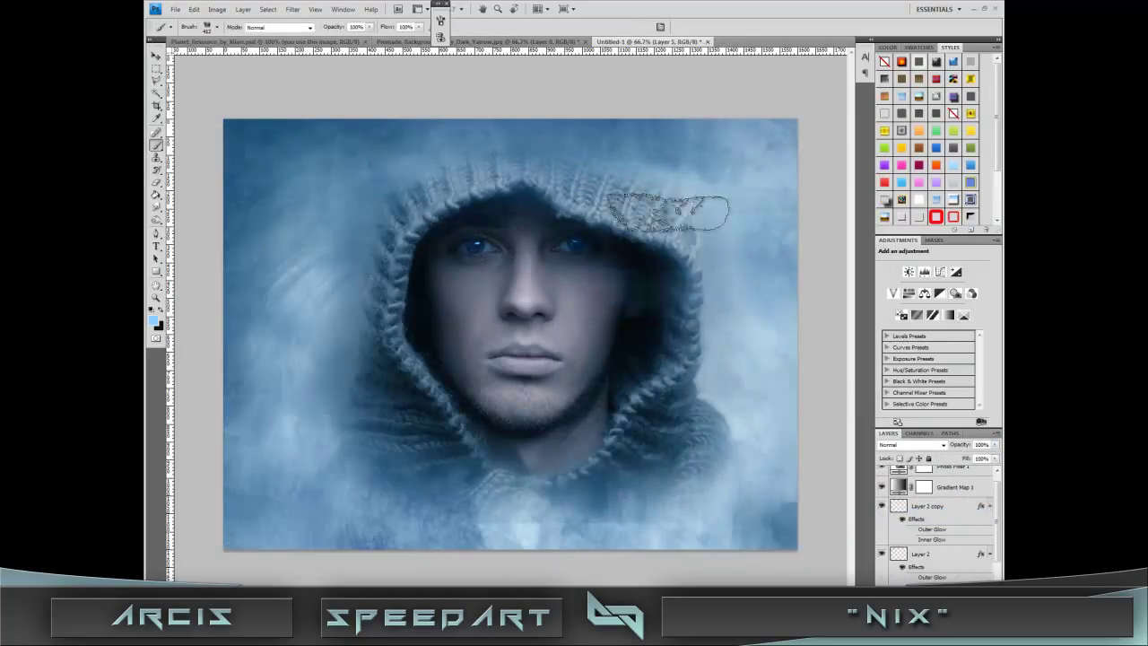
key(p)
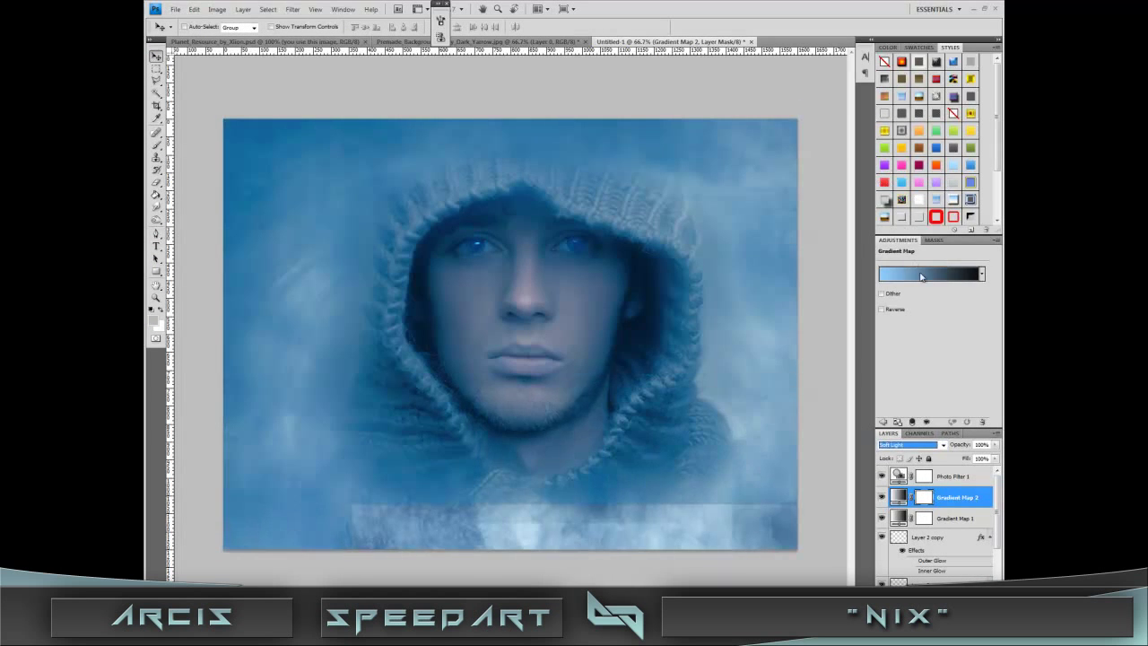
Step: Set the gradient map's stop colour to cyan, then select Gradient Map 1 and Layer 2 copy
click(933, 274)
double_click(947, 363)
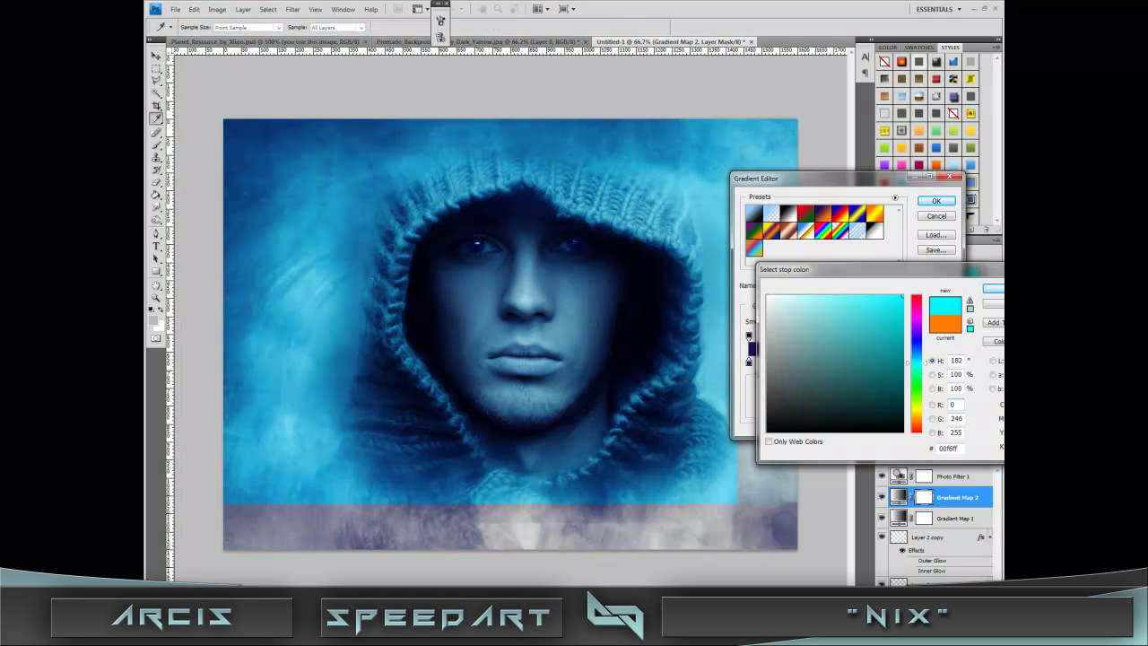
click(993, 288)
click(936, 200)
key(v)
click(930, 518)
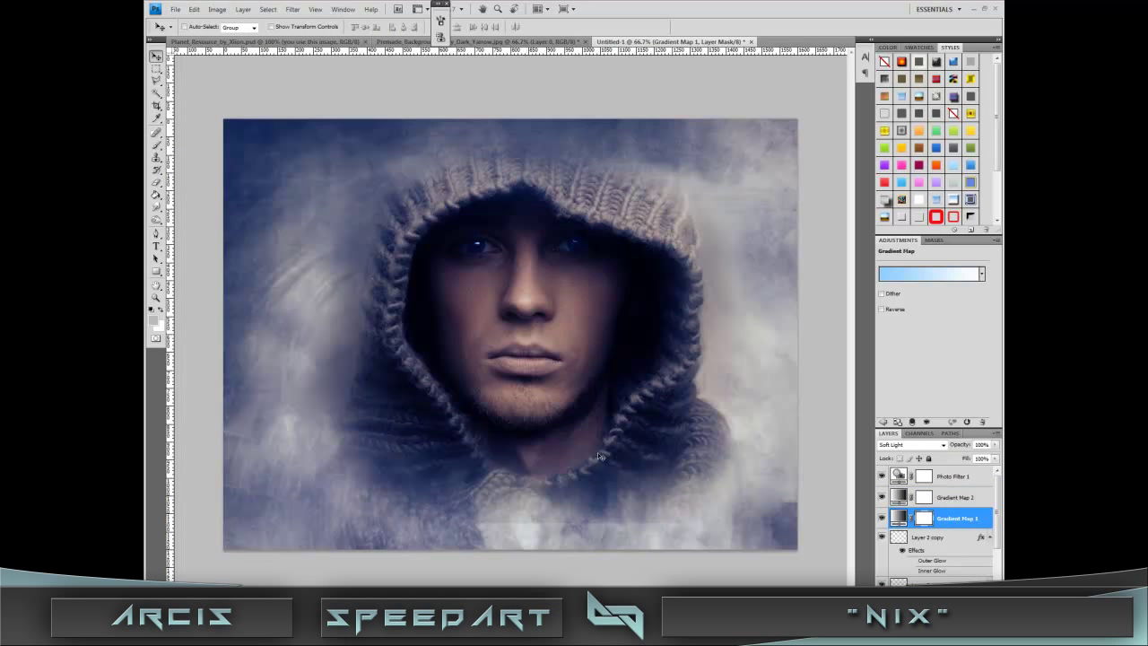
click(967, 571)
scroll(967, 538, down, 1)
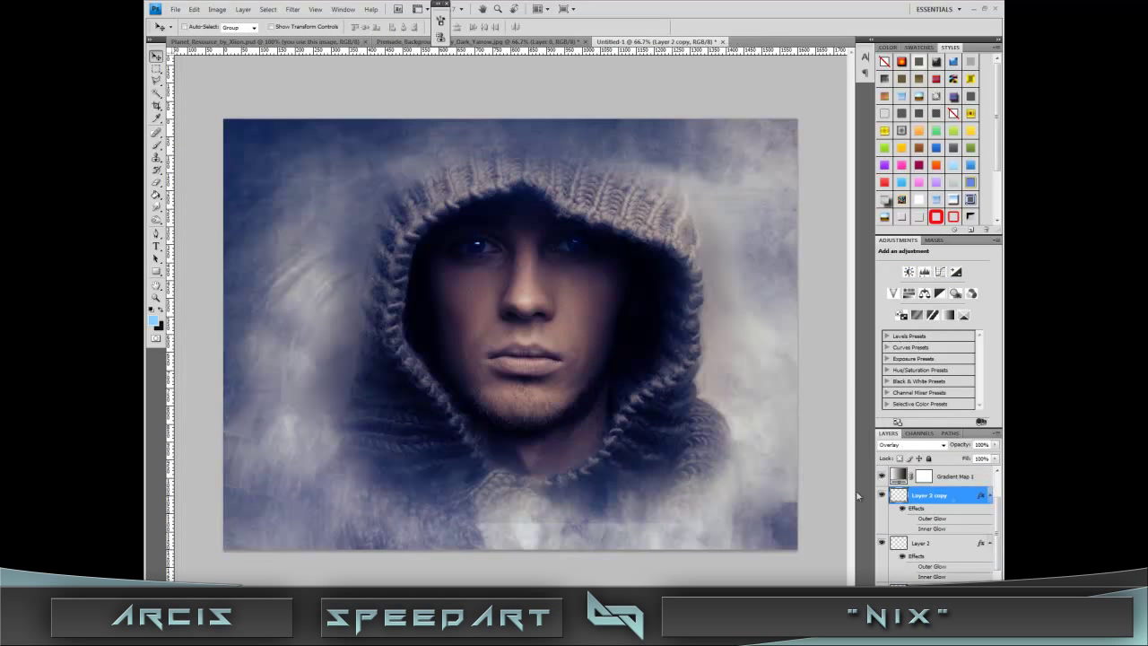
Step: Add a Satin effect to Layer 2 copy
double_click(945, 494)
drag(604, 168, 708, 226)
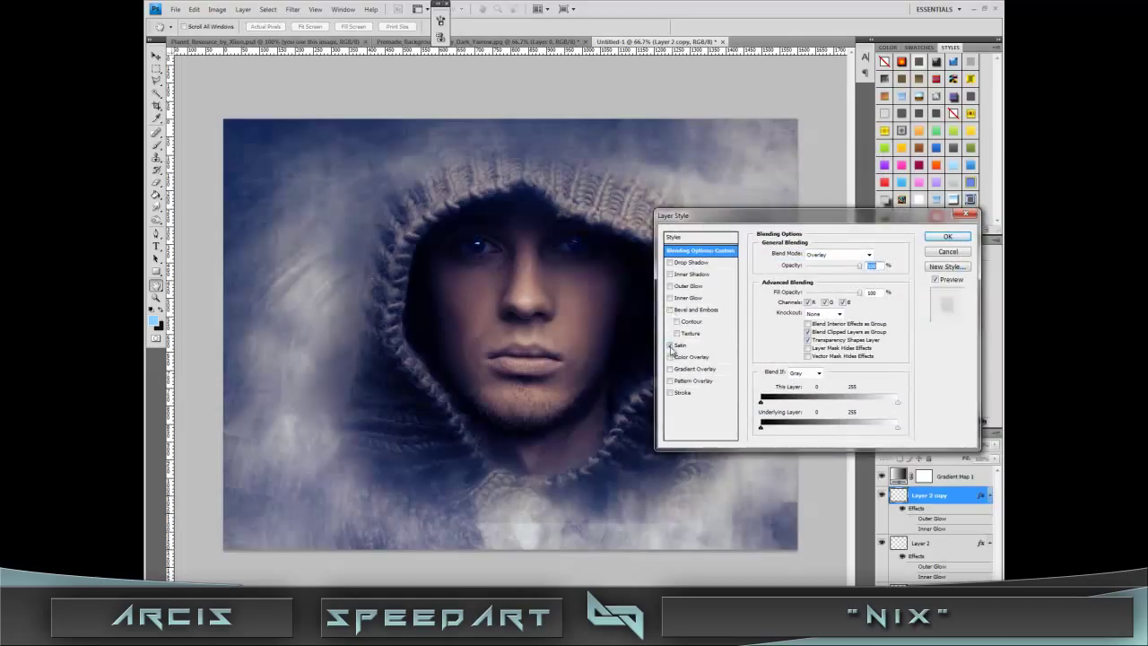
click(942, 239)
Step: Paint soft clouds along the image bottom on a new layer and move the lens flare down
key(ctrl+shift+alt+n)
key(b)
click(216, 27)
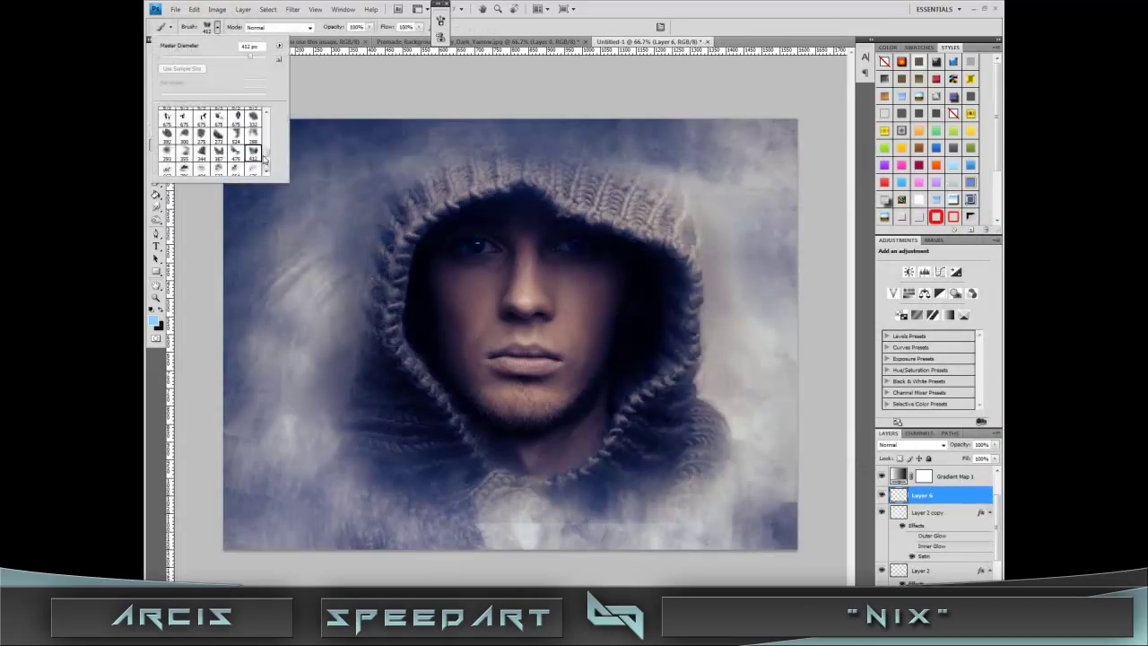
scroll(215, 139, down, 3)
double_click(215, 134)
drag(269, 503, 763, 503)
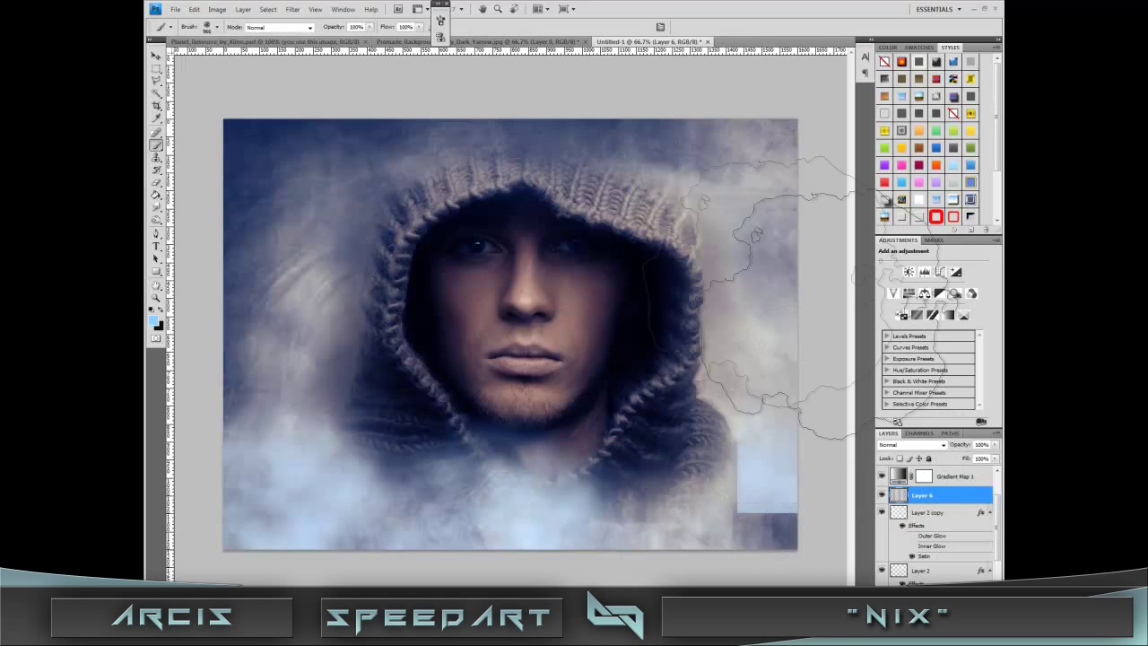
mouse_move(477, 275)
mouse_down()
mouse_move(515, 509)
mouse_move(489, 574)
mouse_up()
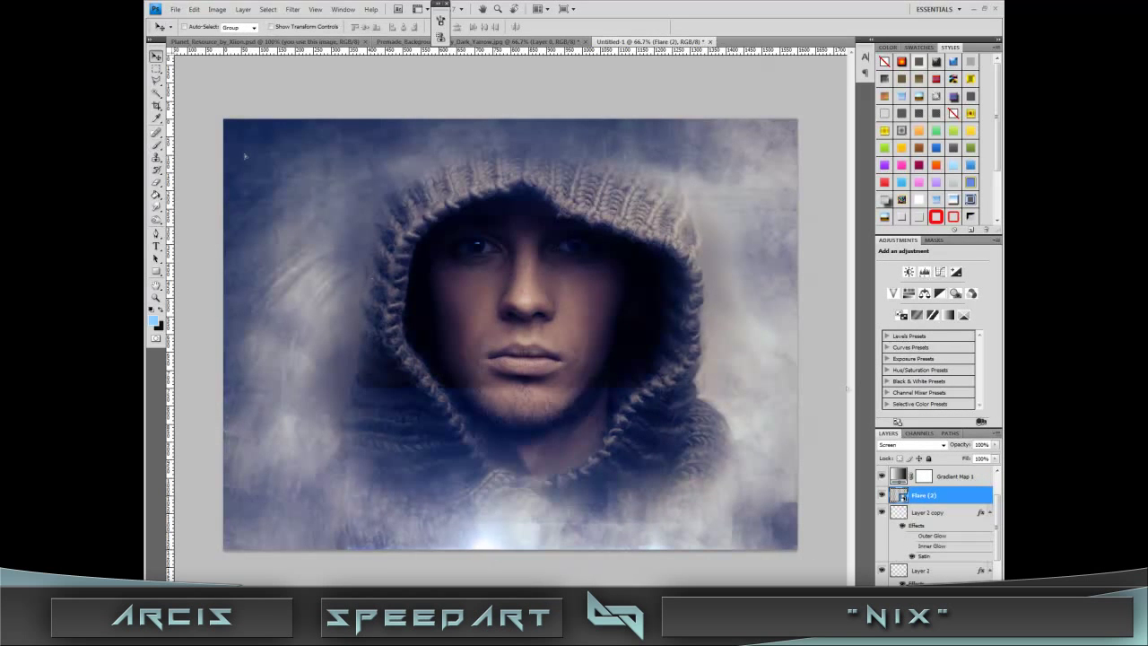
Step: Nudge the flare to the bottom edge and radial-blur the light streak strokes
key(e)
key(Return)
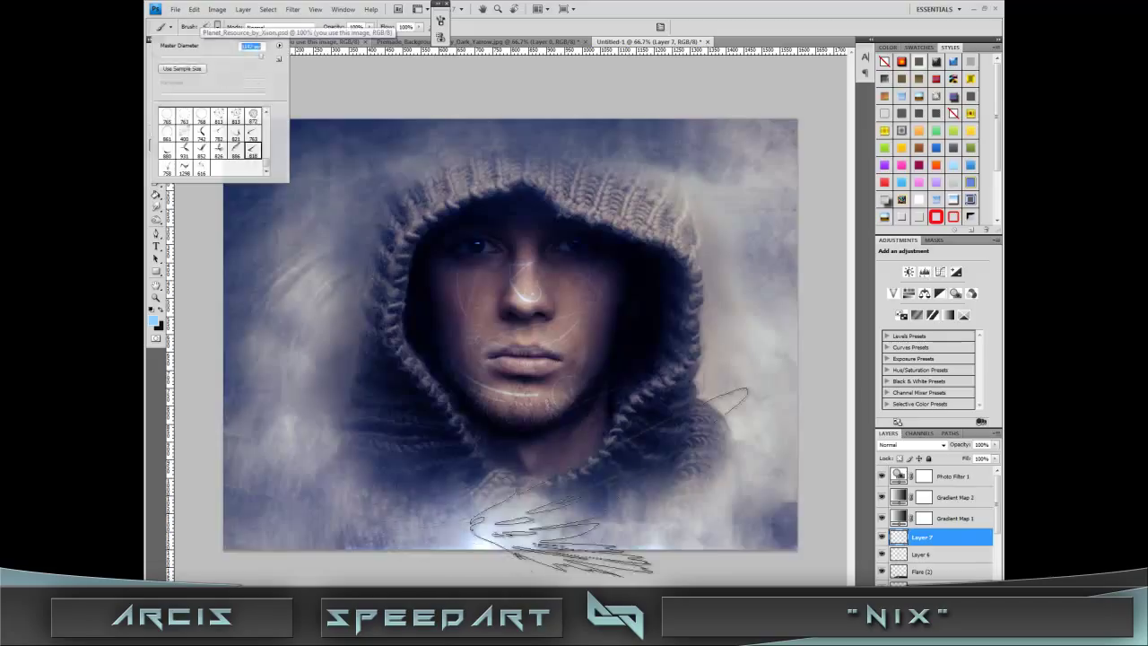
click(332, 22)
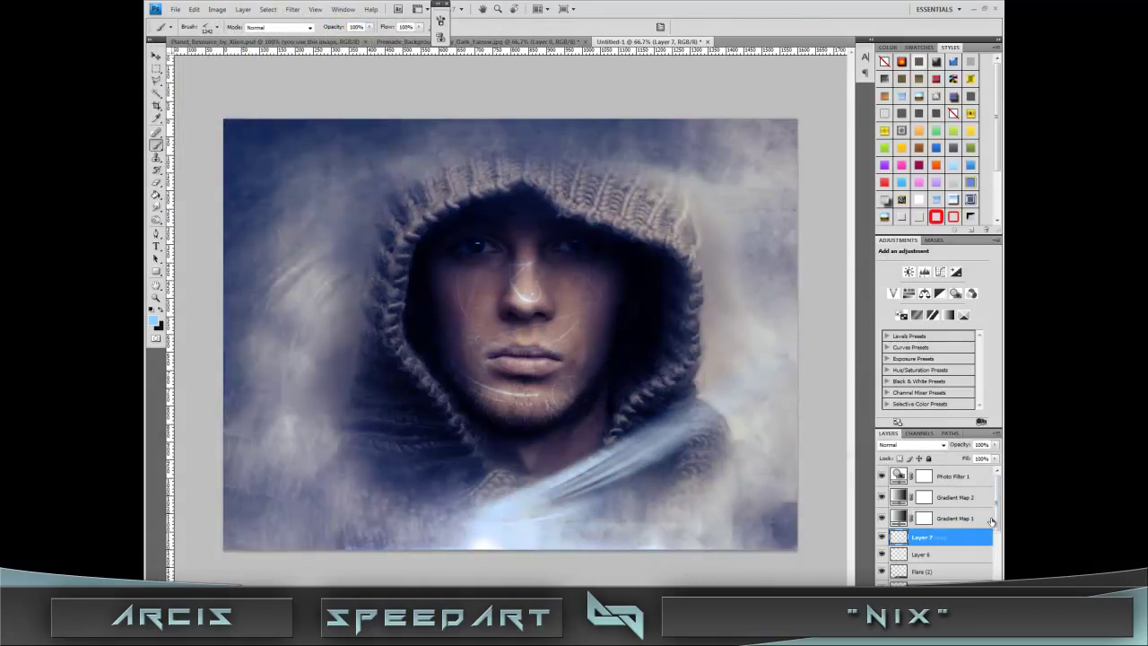
key(ctrl+j)
key(ctrl+t)
mouse_move(656, 467)
mouse_down()
mouse_move(701, 559)
mouse_move(467, 559)
mouse_up()
key(Return)
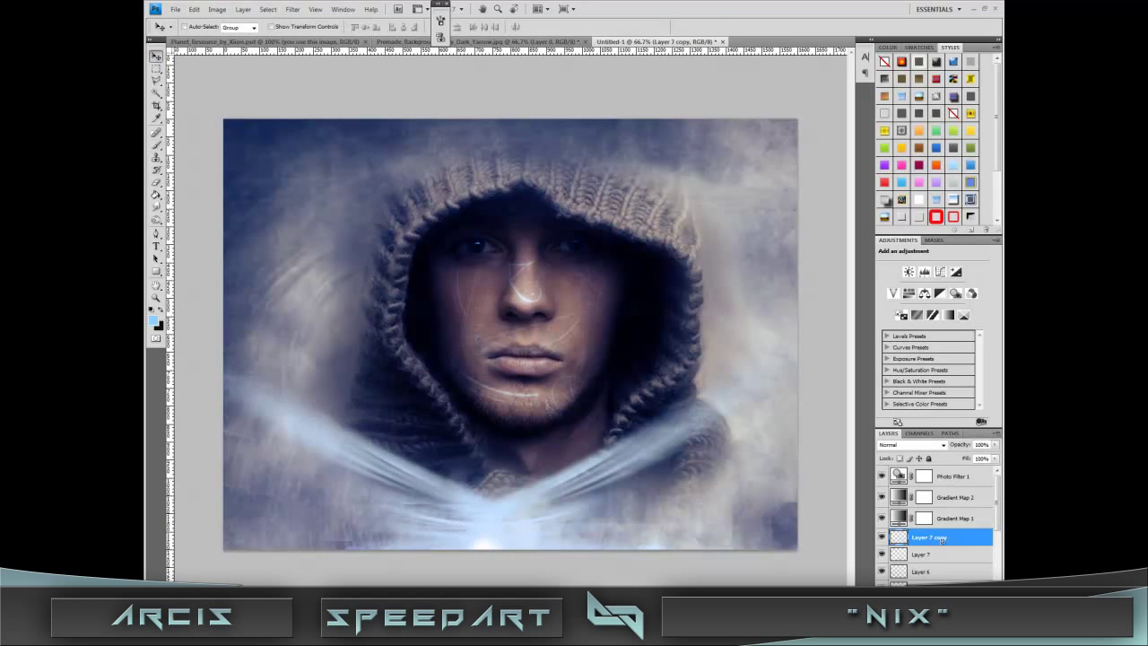
key(ctrl+alt+z)
key(ctrl+alt+z)
key(ctrl+alt+z)
key(b)
click(208, 27)
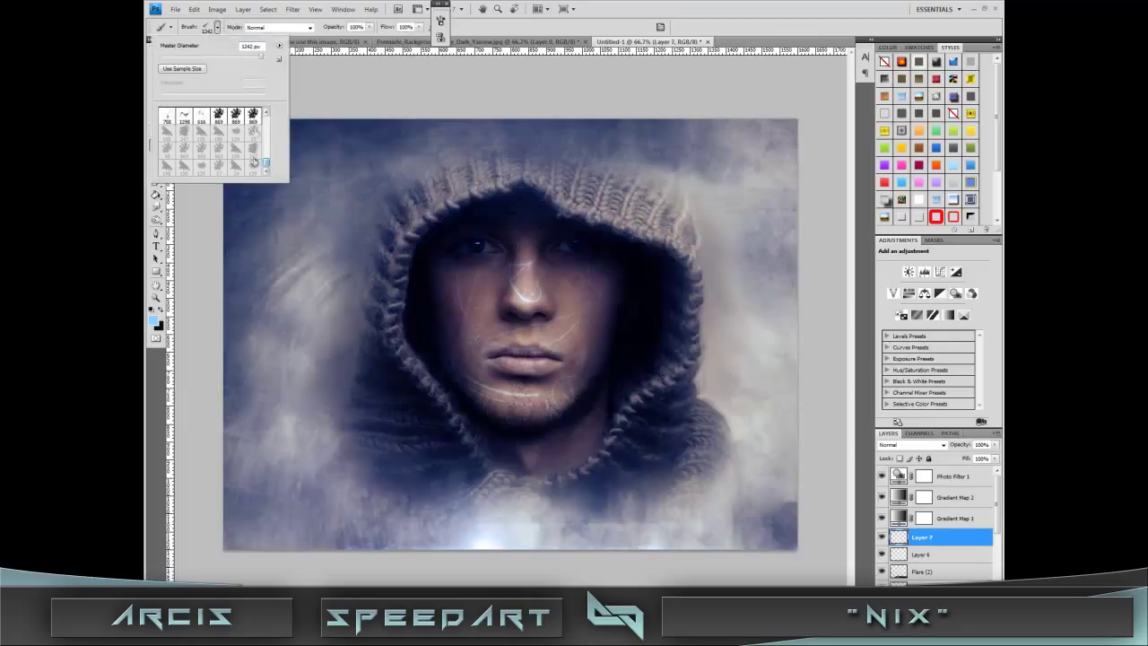
Step: Paint light blue mist down the right side and lower-left with a 500 px soft round brush
double_click(254, 162)
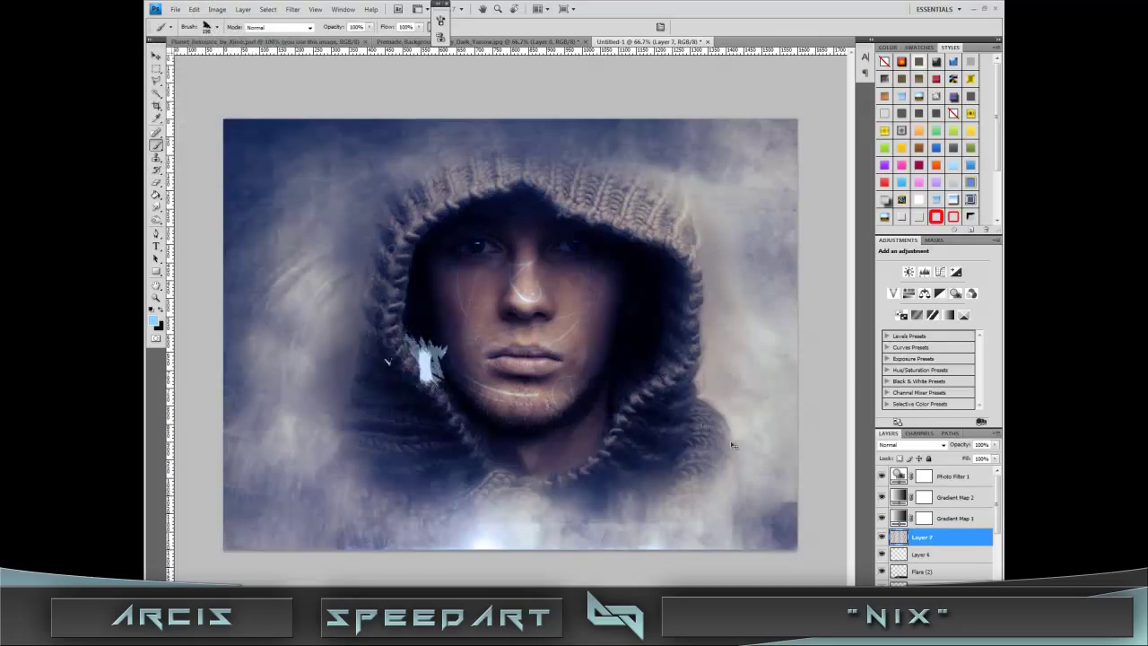
click(207, 27)
double_click(180, 117)
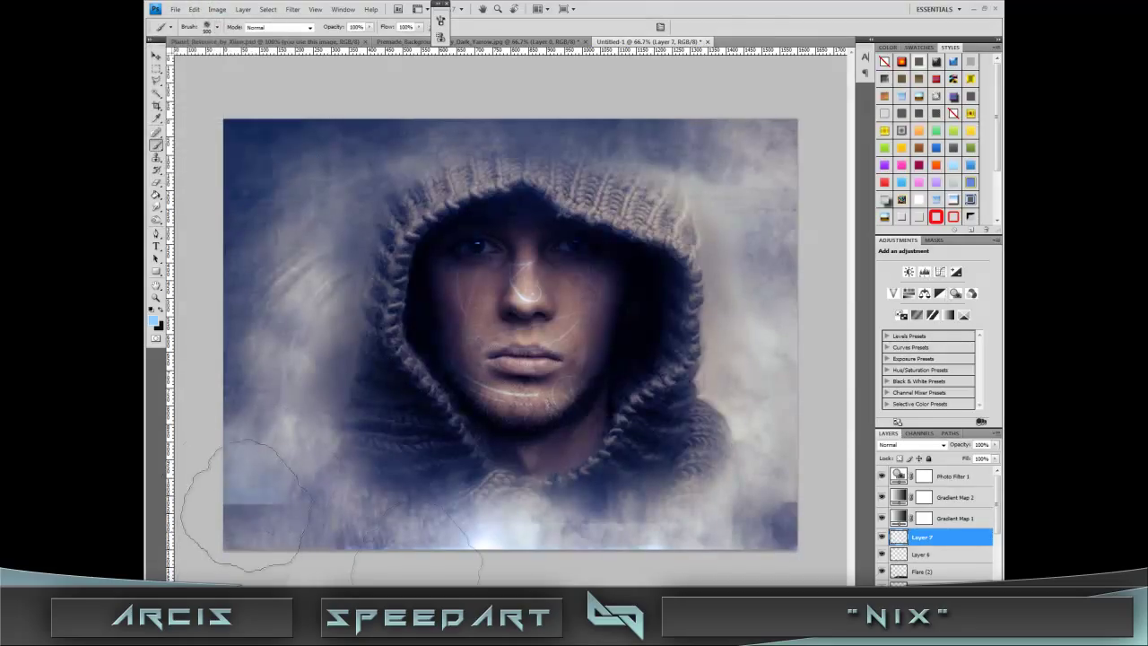
drag(744, 126, 699, 484)
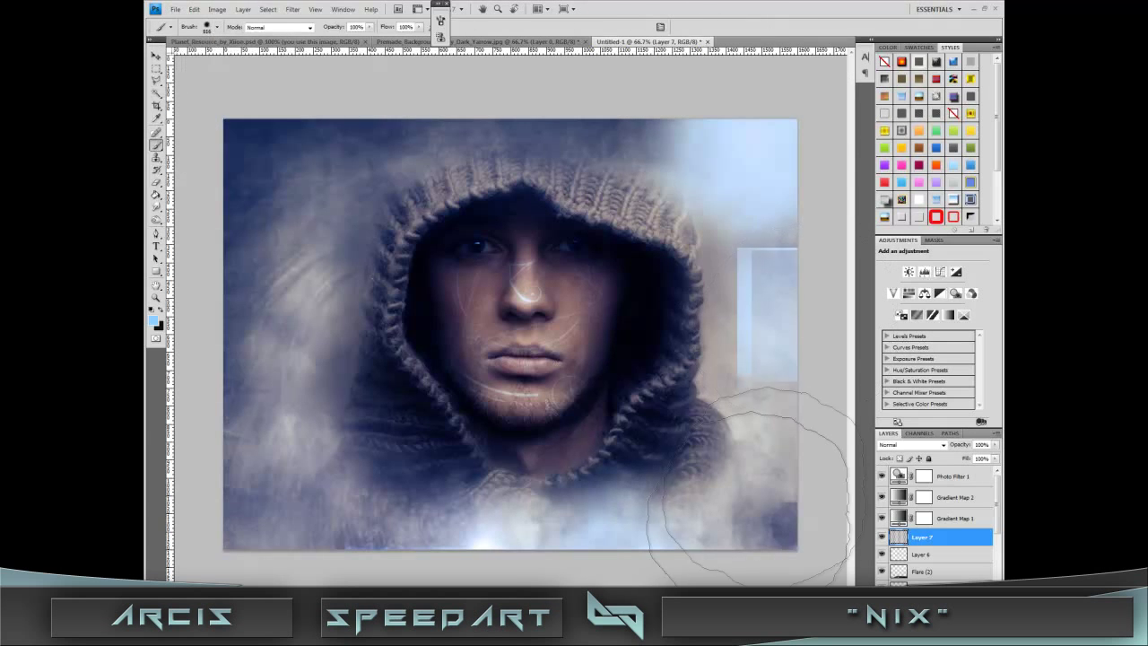
drag(237, 592, 341, 539)
Step: Dab soft cloud-brush strokes onto the left side and top-left corner
click(207, 27)
double_click(242, 161)
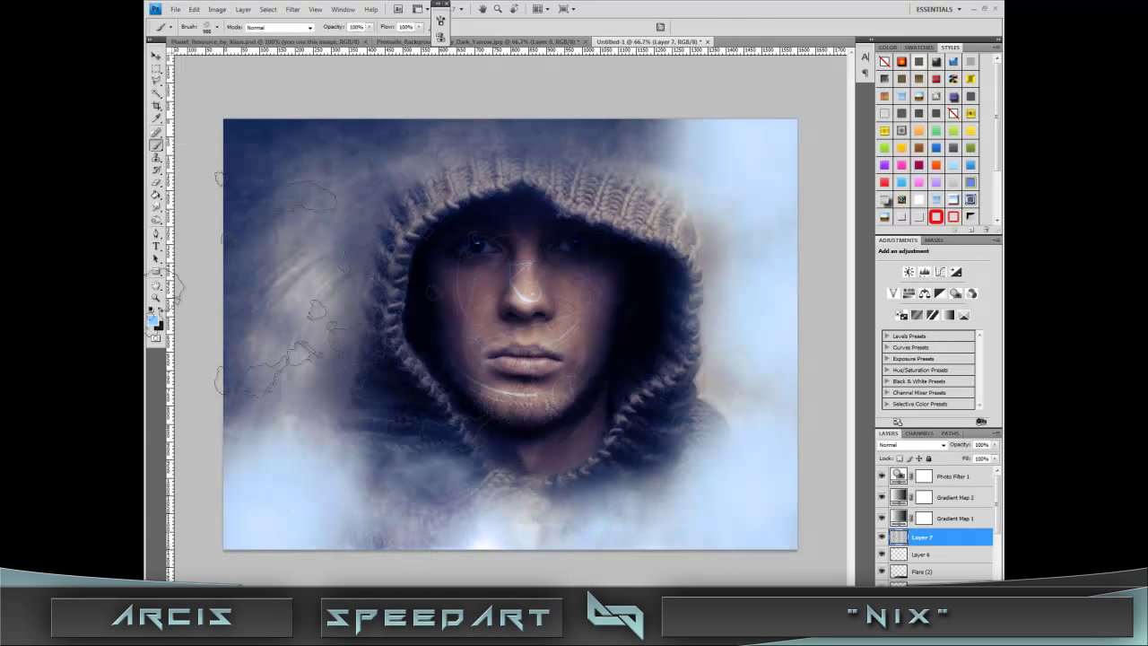
drag(377, 503, 359, 126)
drag(332, 197, 431, 171)
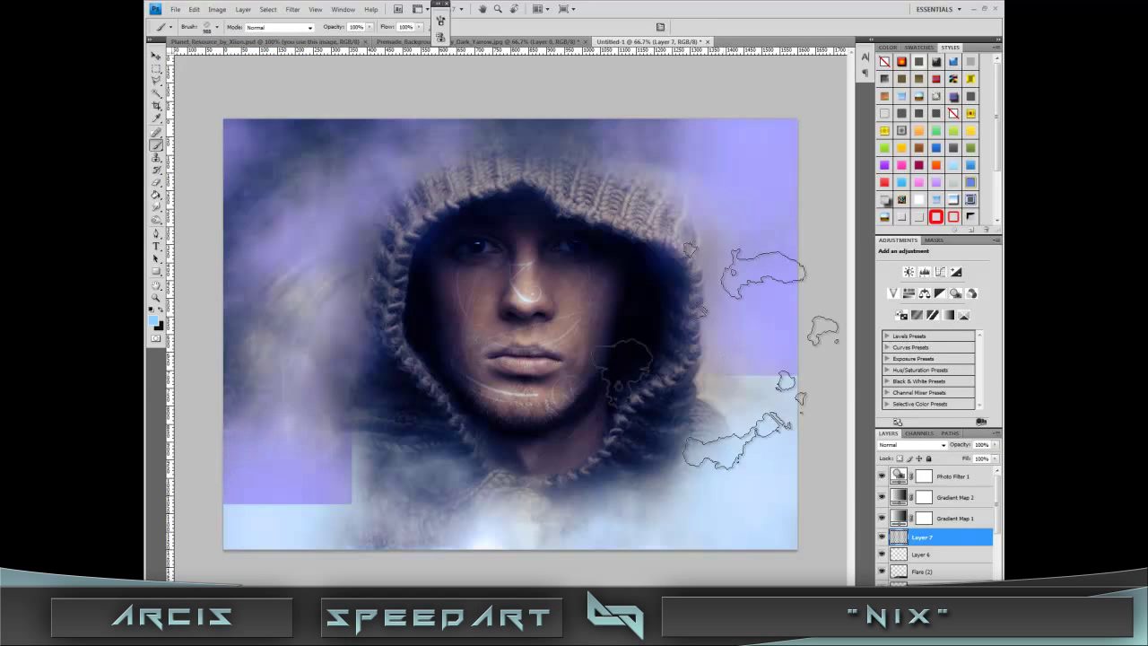
Step: Give the Layer 7 mist a white Color Overlay, then select Layer 1
double_click(951, 537)
click(692, 357)
click(874, 254)
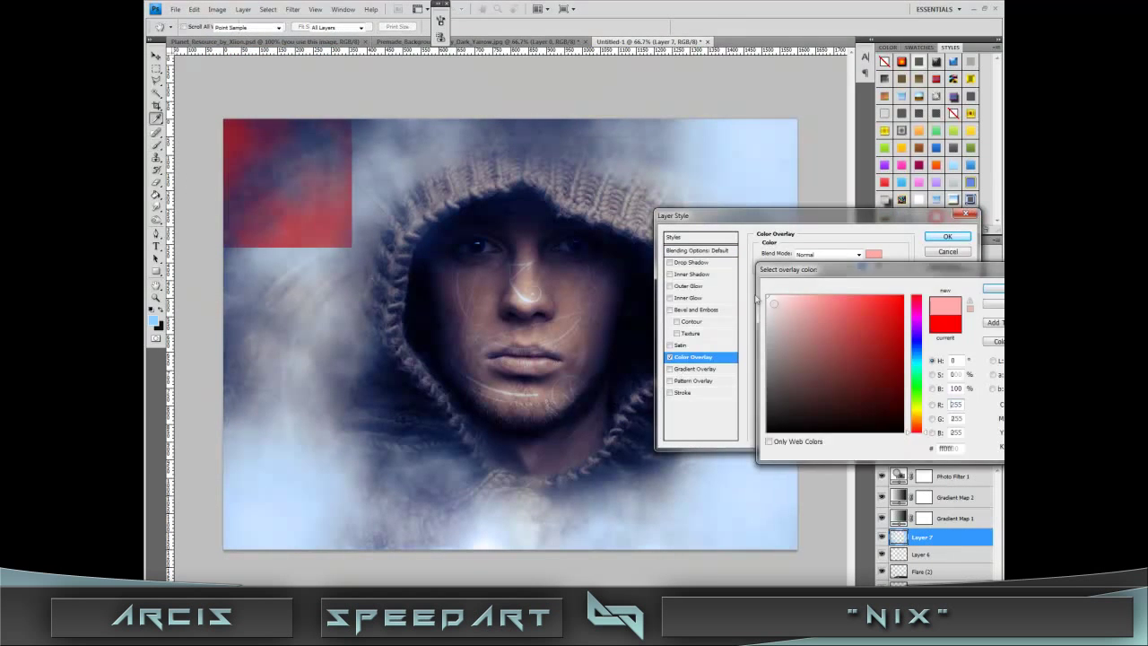
click(769, 296)
click(954, 236)
click(949, 236)
key(b)
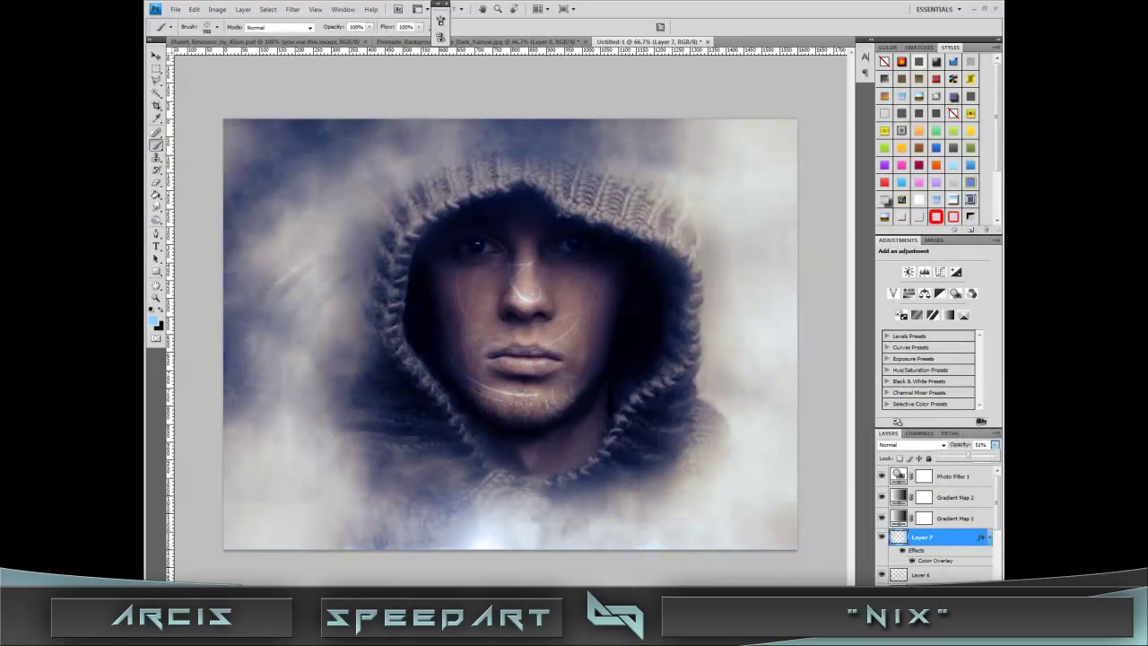
scroll(916, 565, down, 5)
click(921, 549)
drag(156, 68, 216, 80)
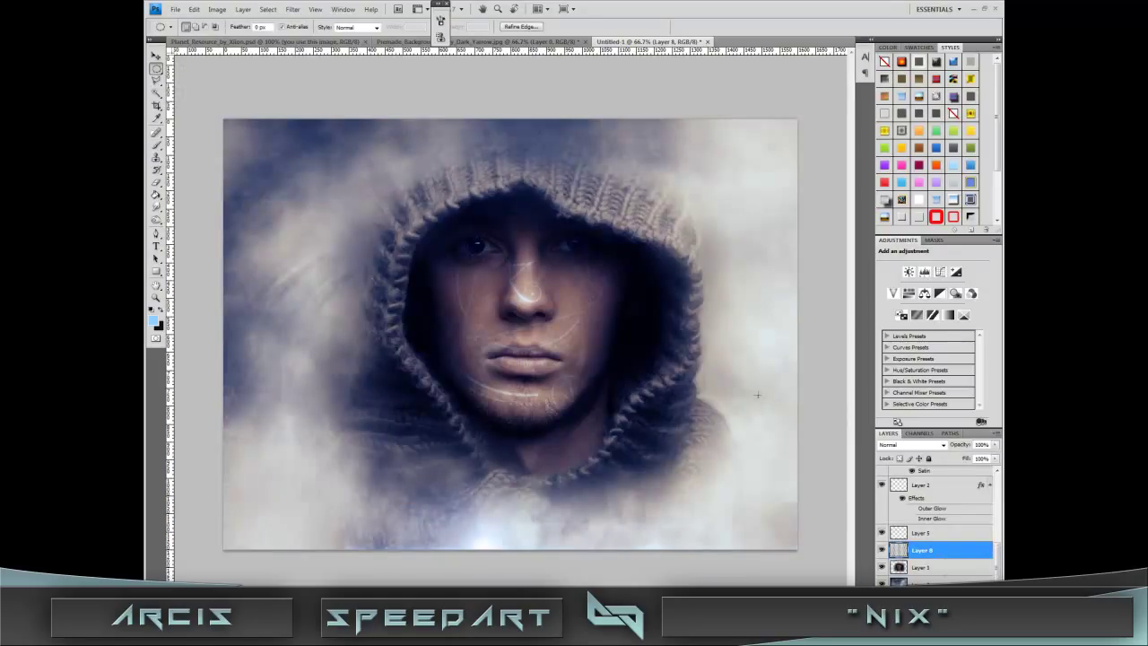
Step: Check Curves without changes, then brush a bright trial dot onto the right eye
click(218, 9)
click(368, 67)
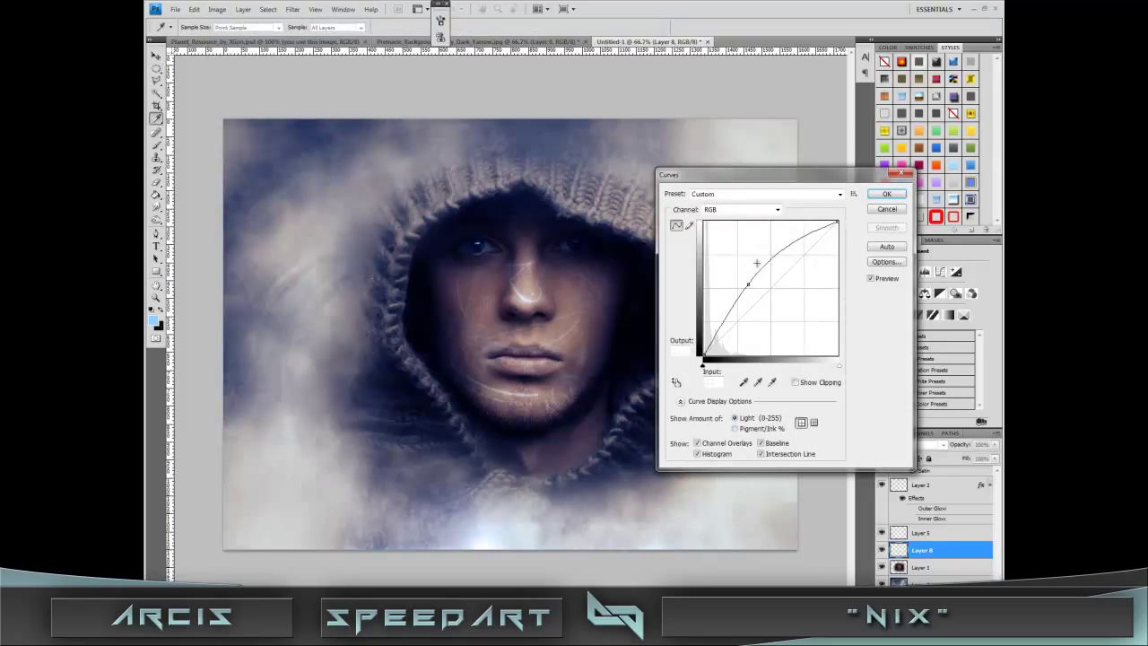
click(875, 210)
key(b)
click(208, 27)
click(474, 245)
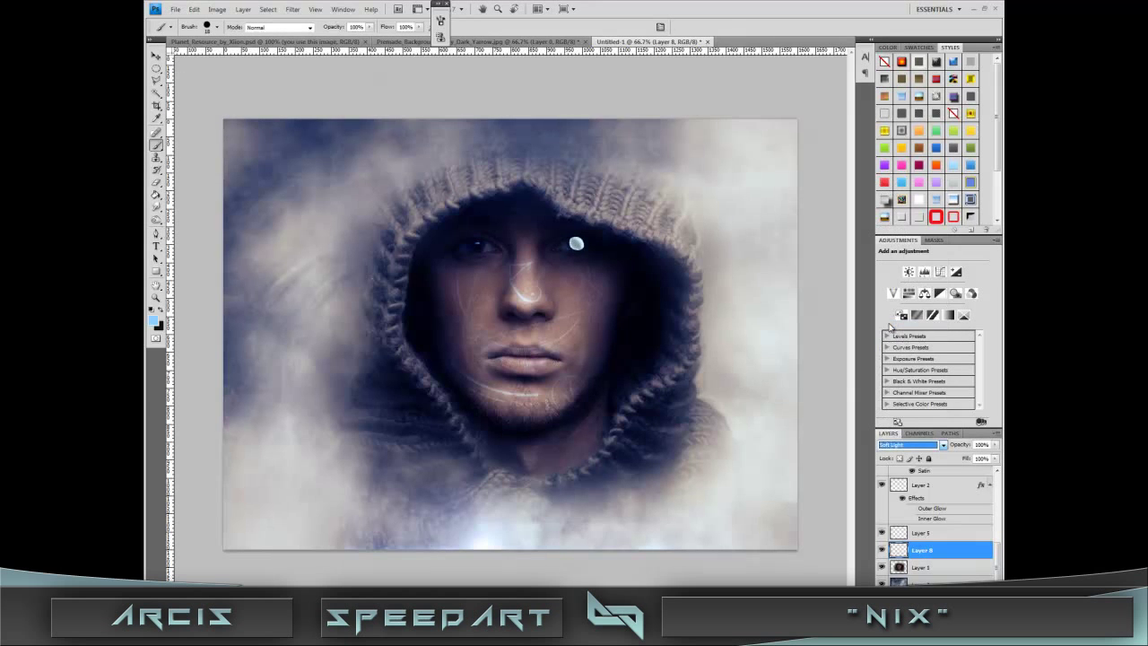
Step: Delete Layer 8 holding the trial eye dot
key(Delete)
key(Return)
scroll(933, 538, up, 2)
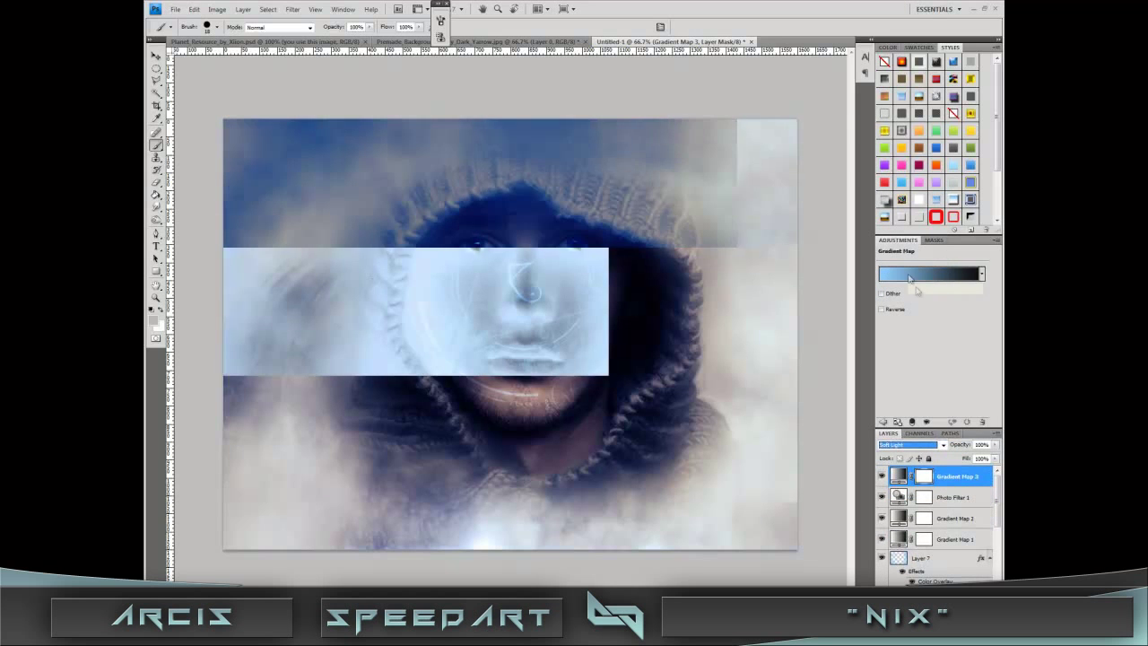
Step: Edit Gradient Map 3 from the Violet, Orange preset with a cyan right stop
click(933, 273)
click(821, 213)
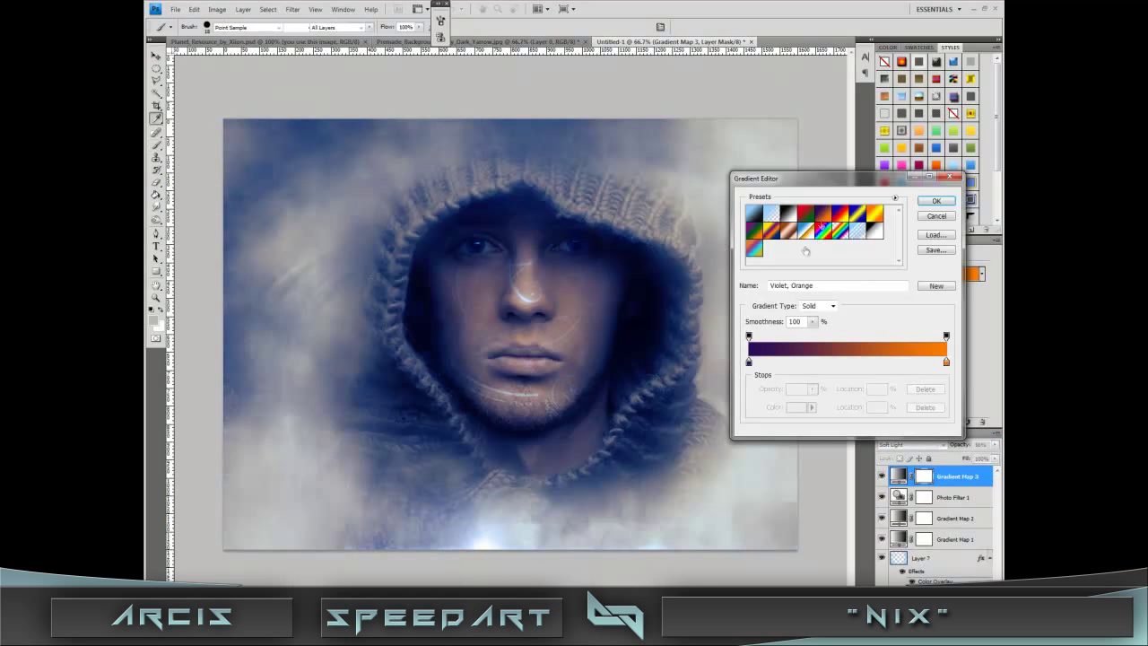
click(946, 364)
click(797, 406)
click(916, 363)
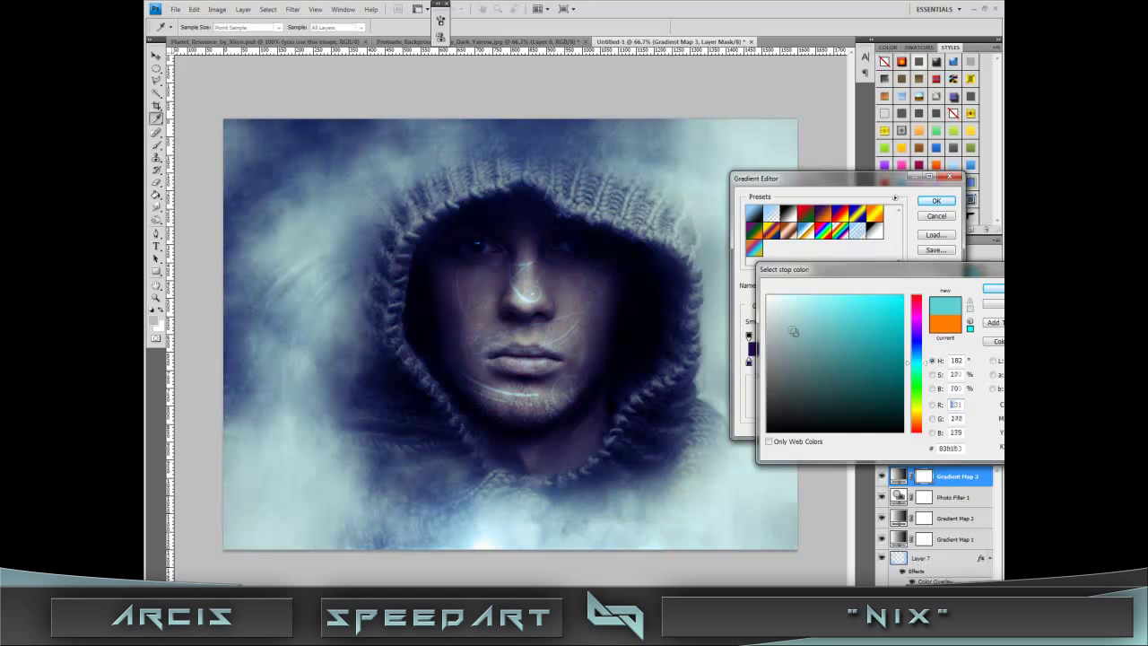
click(993, 305)
Step: Recolour the gradient stops, finishing with a purple right stop
double_click(750, 362)
click(916, 363)
click(993, 289)
click(946, 363)
double_click(946, 363)
click(879, 386)
click(993, 289)
click(936, 200)
Step: Move Gradient Map 3 below Gradient Map 2, delete it, and select Layer 7
key(ctrl+bracketleft)
key(ctrl+bracketleft)
key(Delete)
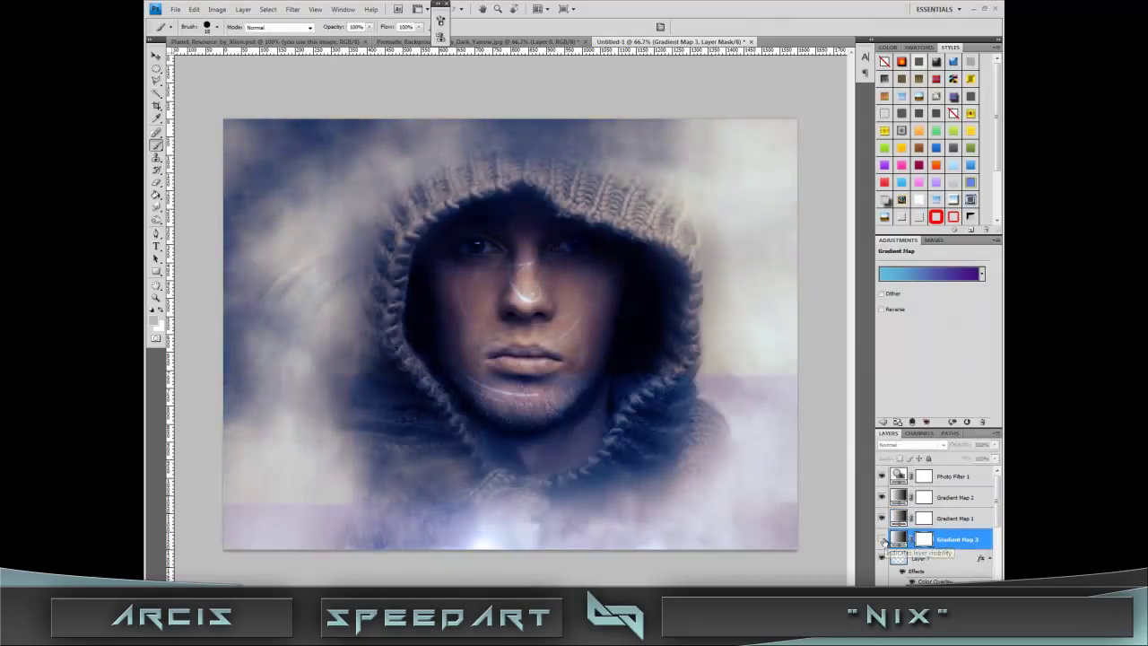
click(924, 536)
Step: Add the 'Nix.' title with Drop Shadow and Bevel and Emboss, placed beside the chin
key(t)
text(Nix.)
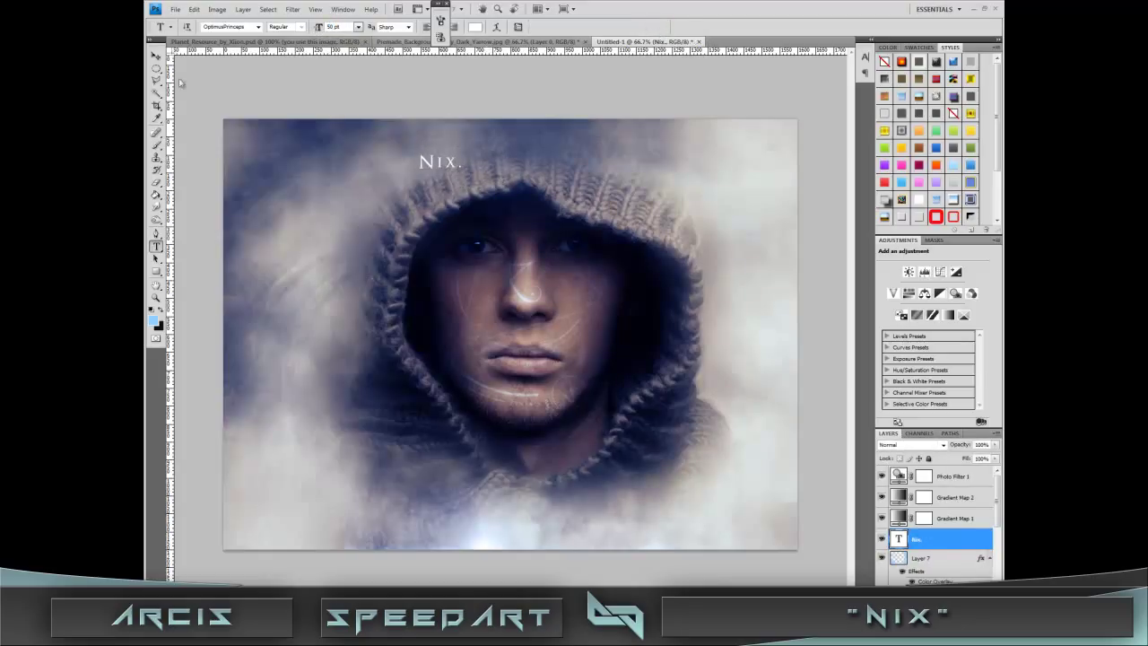
double_click(952, 538)
click(705, 264)
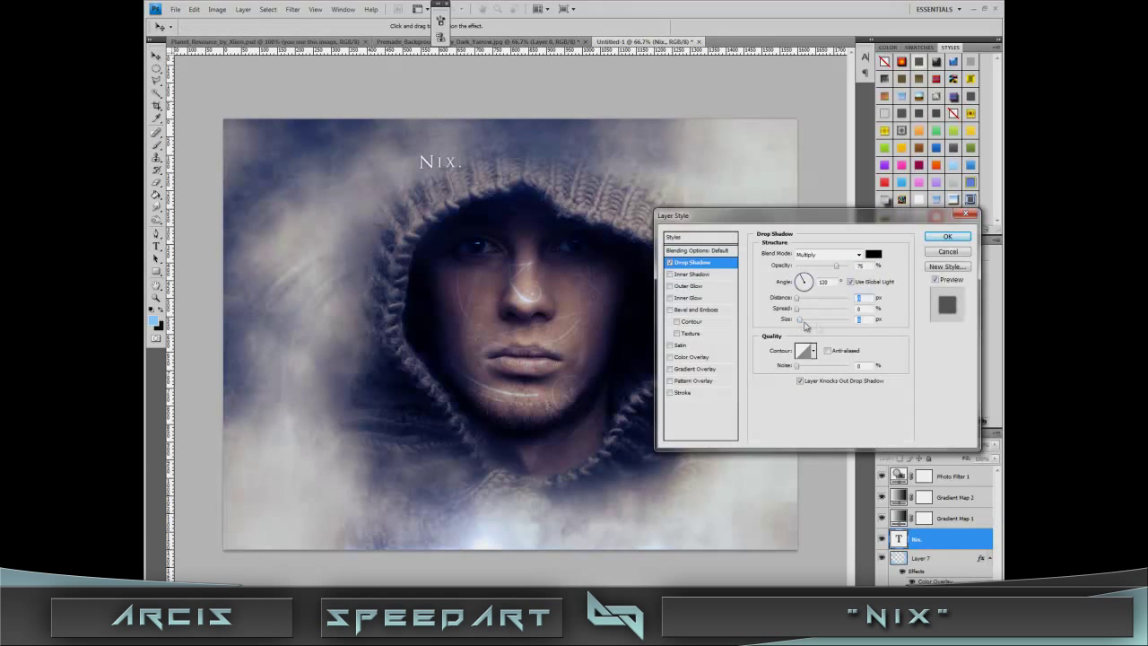
click(696, 309)
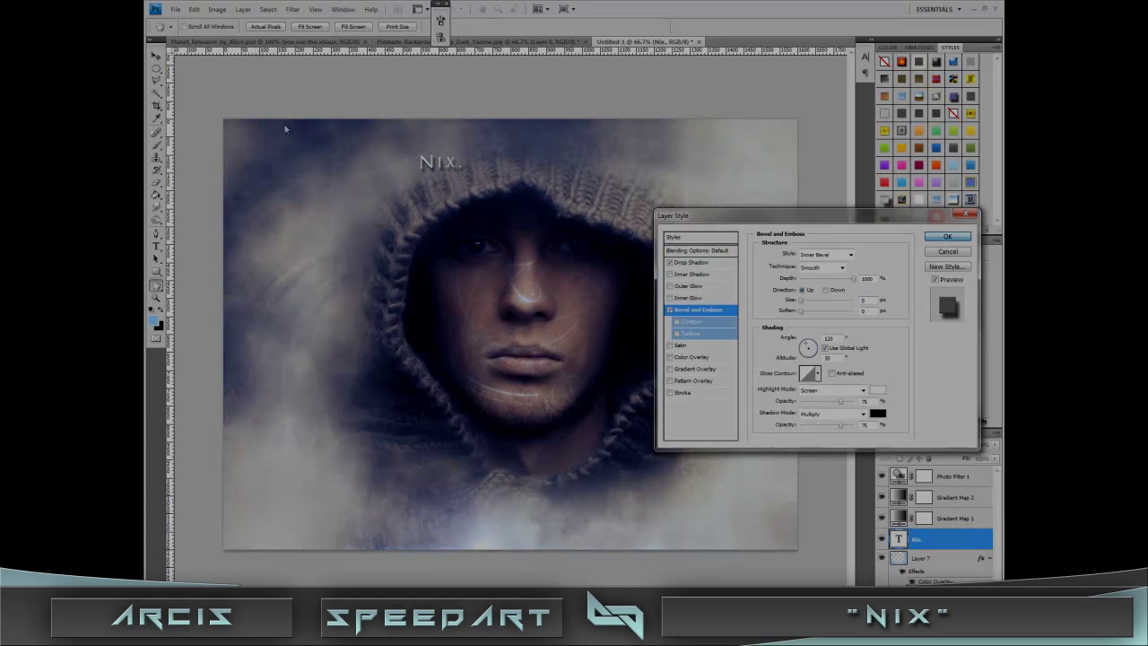
click(947, 236)
drag(462, 171, 578, 270)
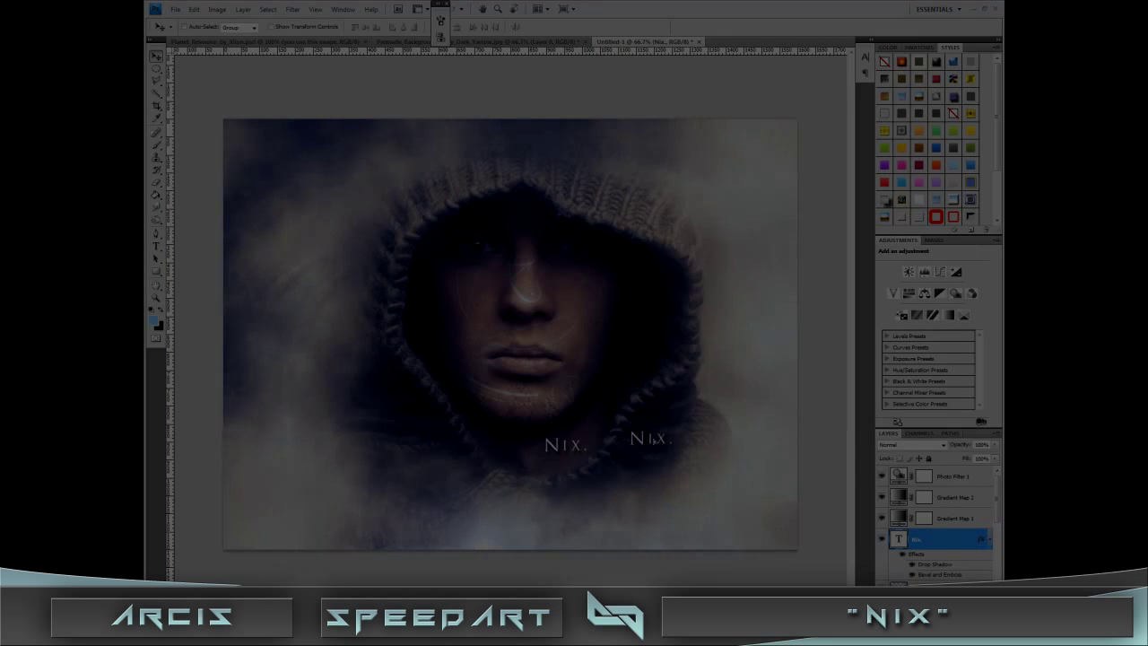